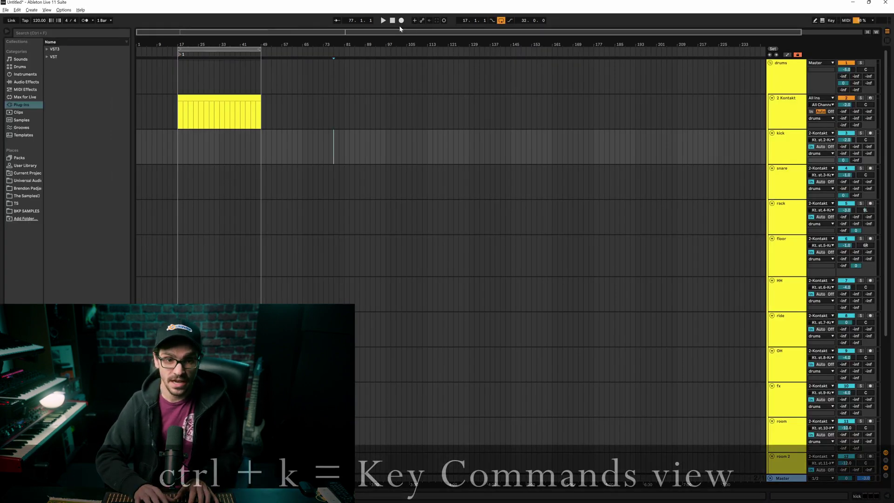
Check the key assigned to Global Record in the key mappings, and leave the mapping view.
{"action": "key", "text": "ctrl+k"}
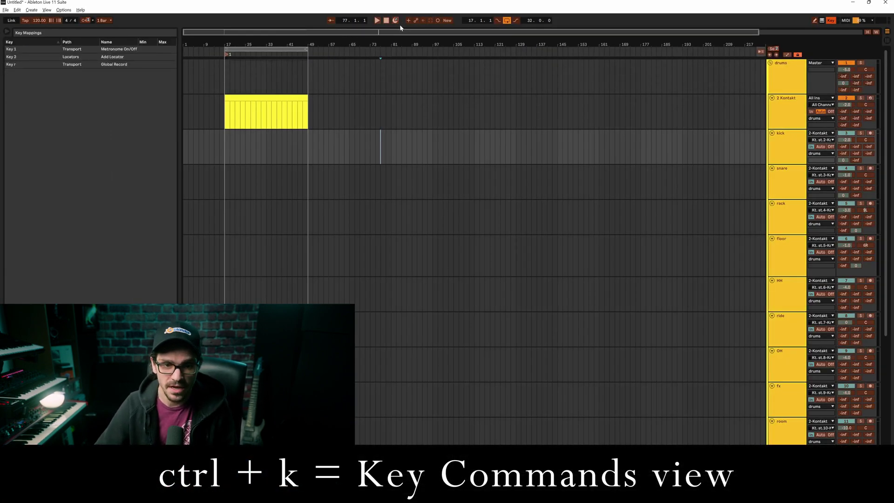
{"action": "left_click", "coordinate": [395, 20]}
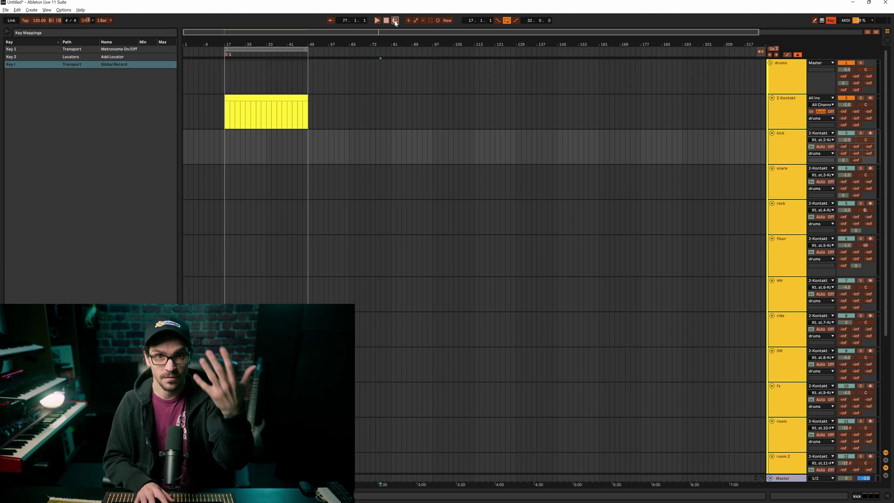
{"action": "key", "text": "ctrl+k"}
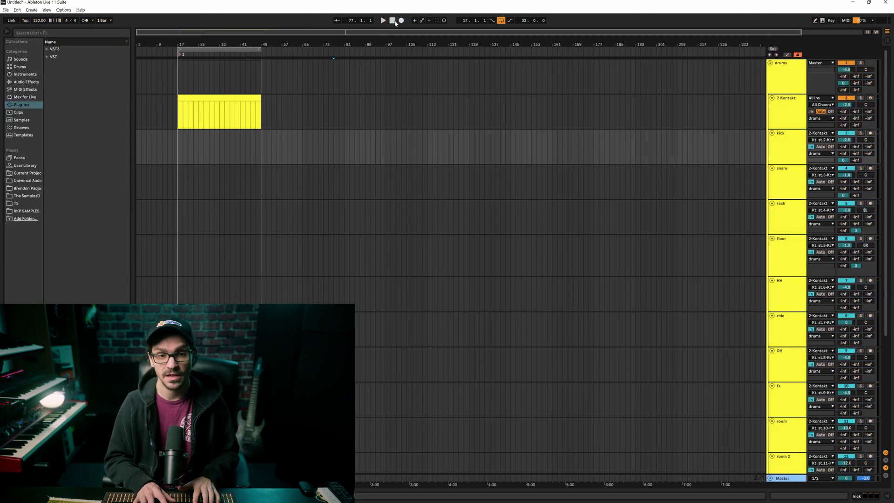
Try out playback, and record short takes on the Rec guitar track from bar 77.
{"action": "key", "text": "space"}
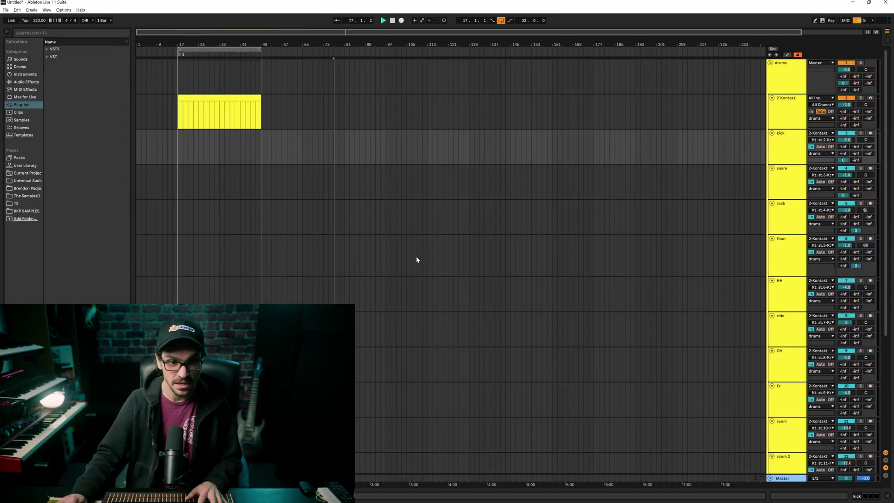
{"action": "key", "text": "F9"}
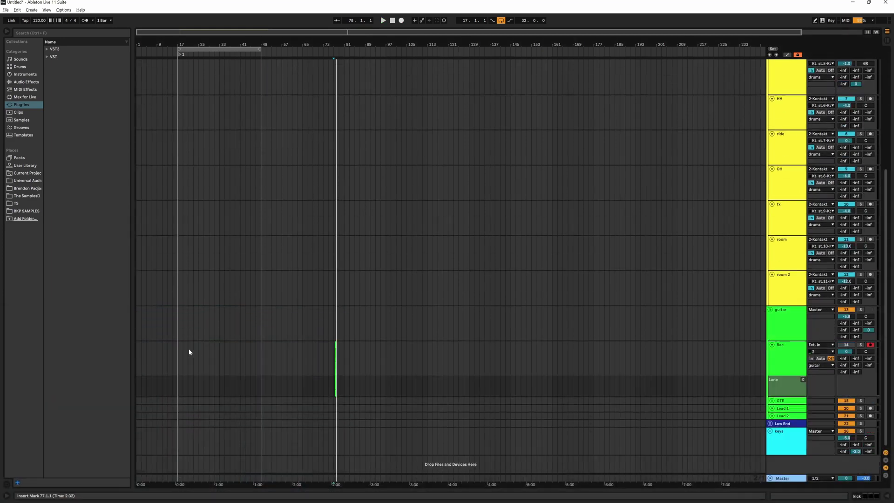
{"action": "key", "text": "F9"}
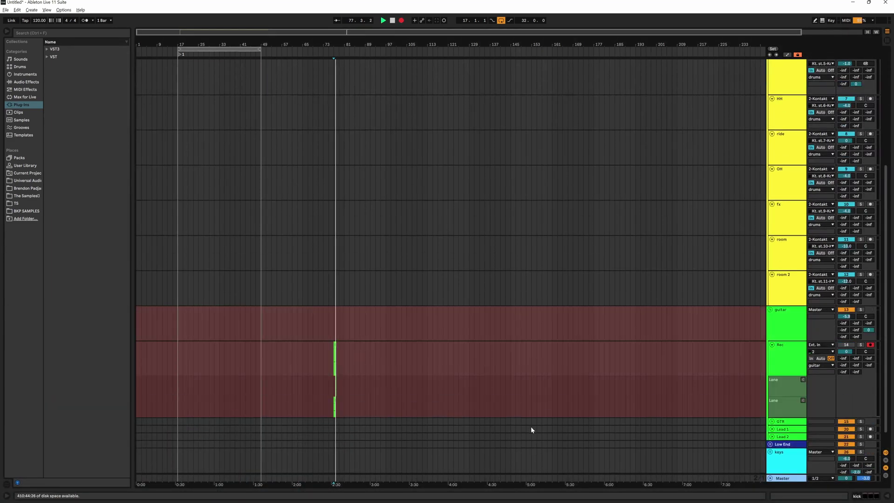
{"action": "key", "text": "space"}
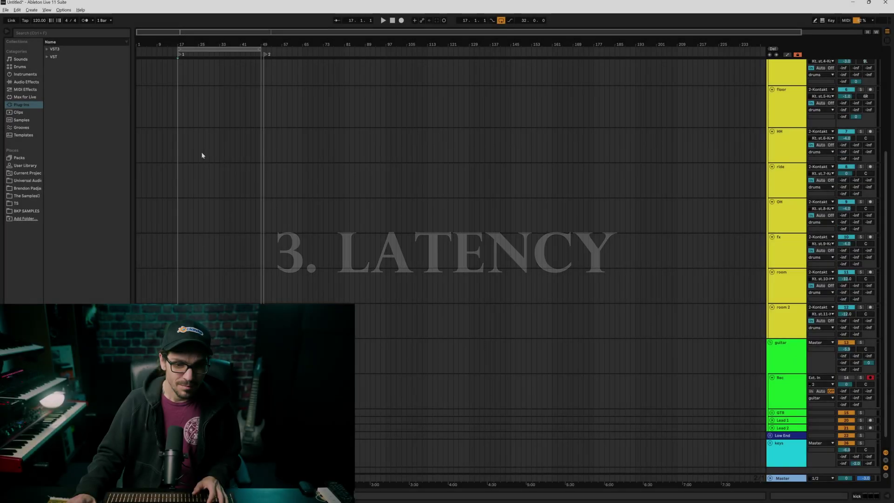
Choose Reduced Latency When Monitoring, and open the audio preferences showing the buffer size and latency.
{"action": "scroll", "coordinate": [202, 151], "scroll_direction": "down", "scroll_amount": 1}
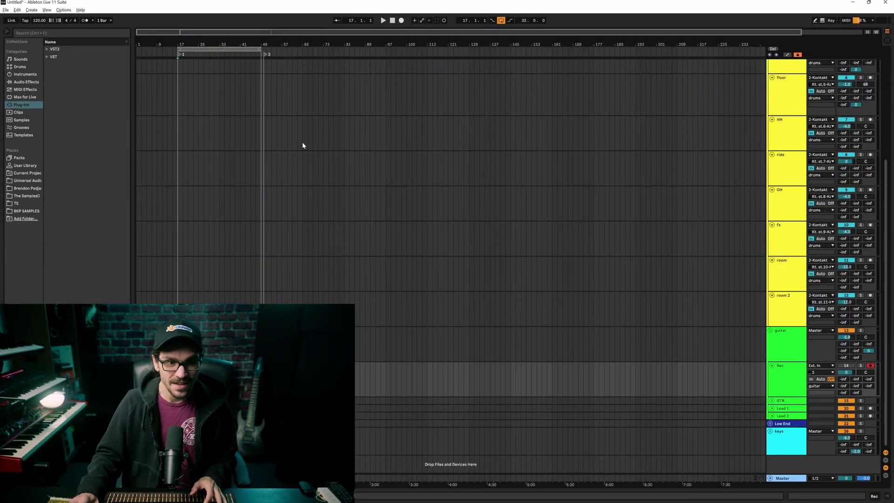
{"action": "left_click", "coordinate": [64, 10]}
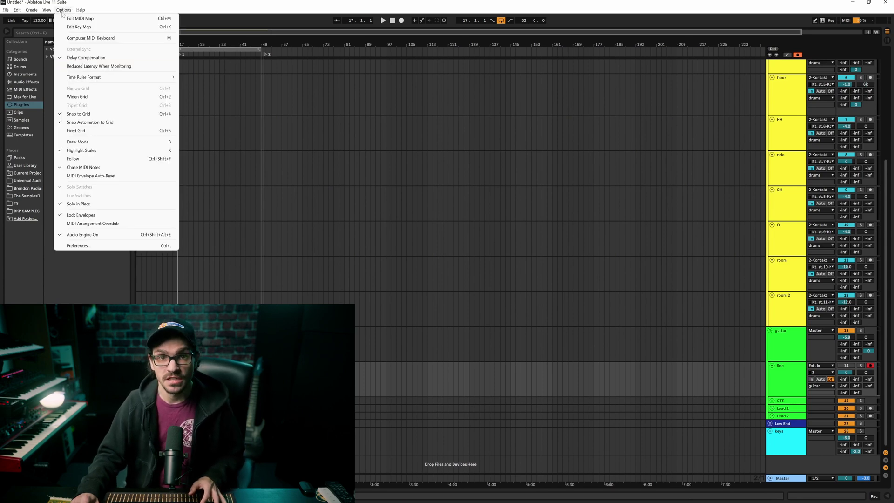
{"action": "left_click", "coordinate": [94, 66]}
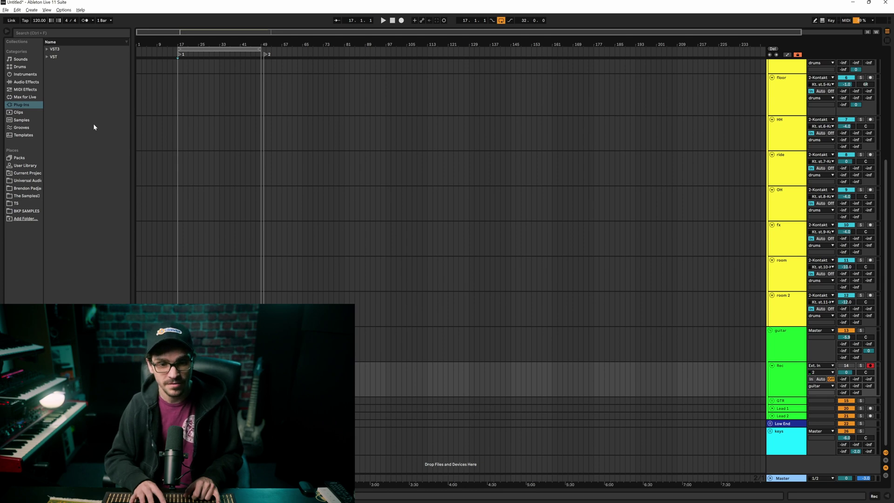
{"action": "key", "text": "ctrl+comma"}
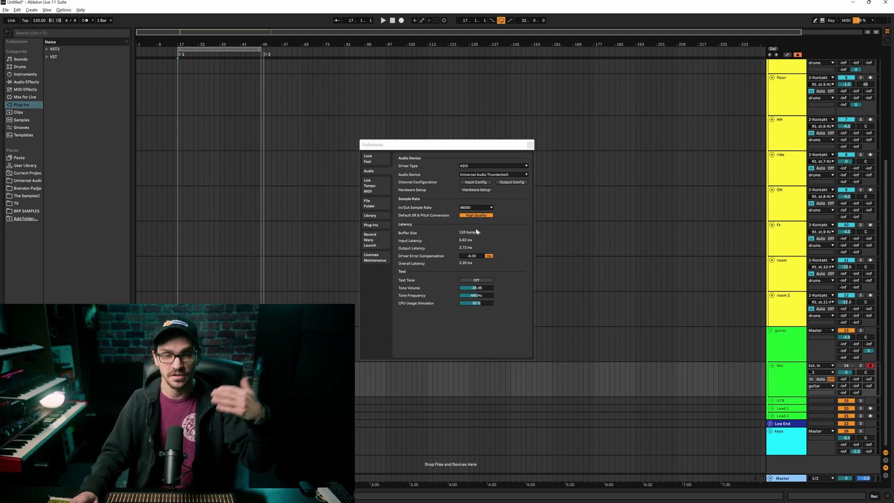
Unfold the GTR group below the Rec track, and select its main l track.
{"action": "left_click", "coordinate": [777, 372]}
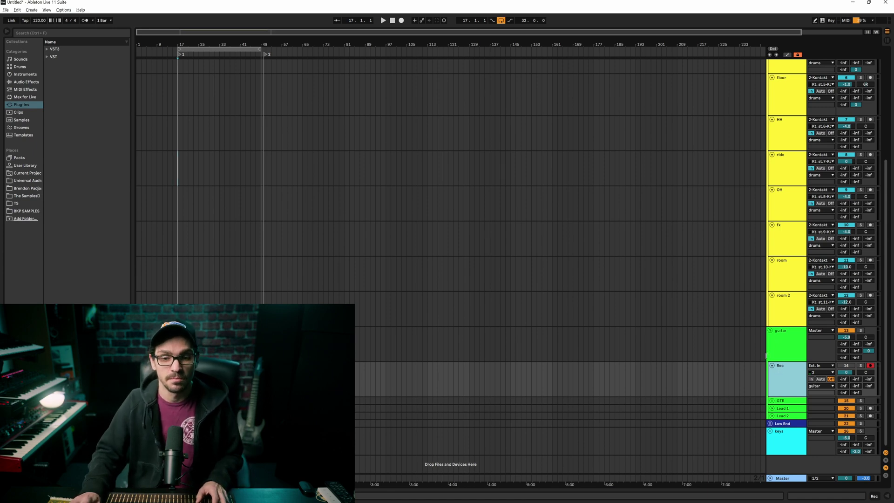
{"action": "left_click", "coordinate": [771, 401]}
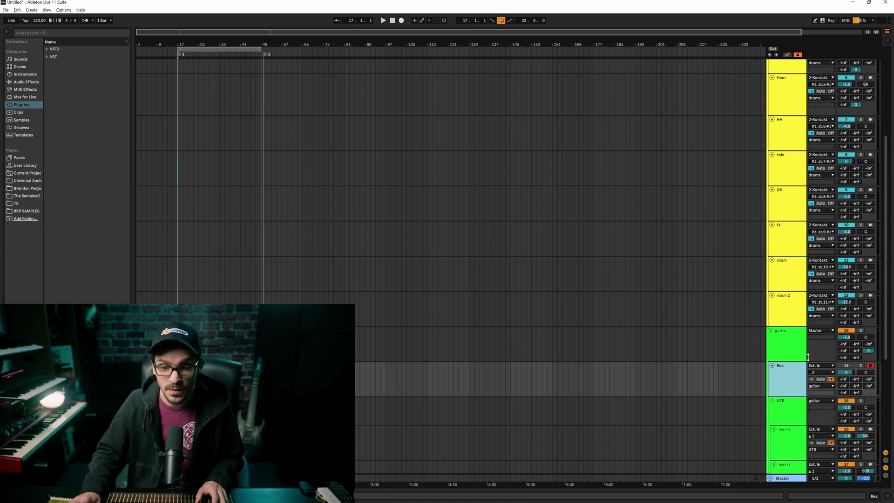
{"action": "scroll", "coordinate": [796, 415], "scroll_direction": "down", "scroll_amount": 1}
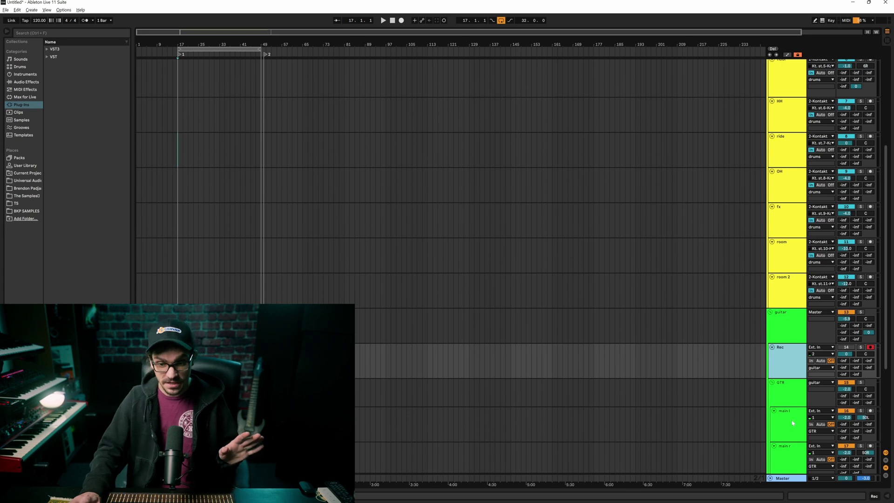
{"action": "left_click", "coordinate": [792, 421]}
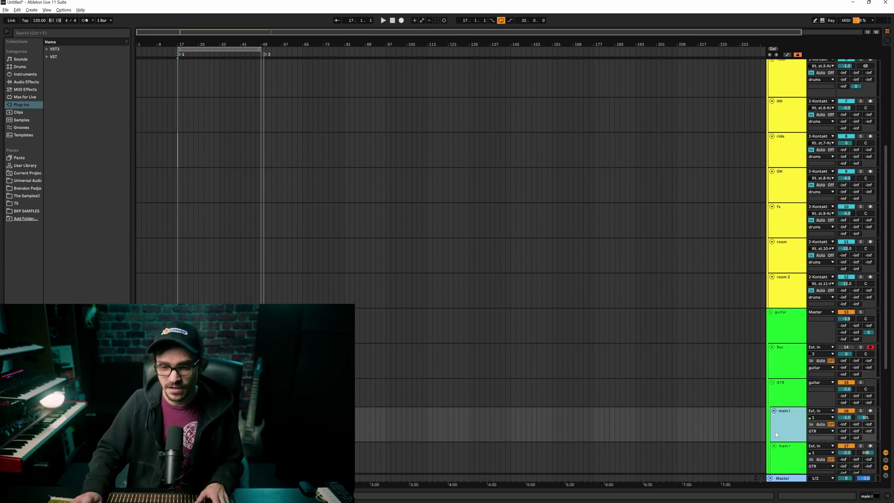
Insert an audio track named AMP TONE below Rec, with external input 2 and monitoring set to In.
{"action": "double_click", "coordinate": [778, 360]}
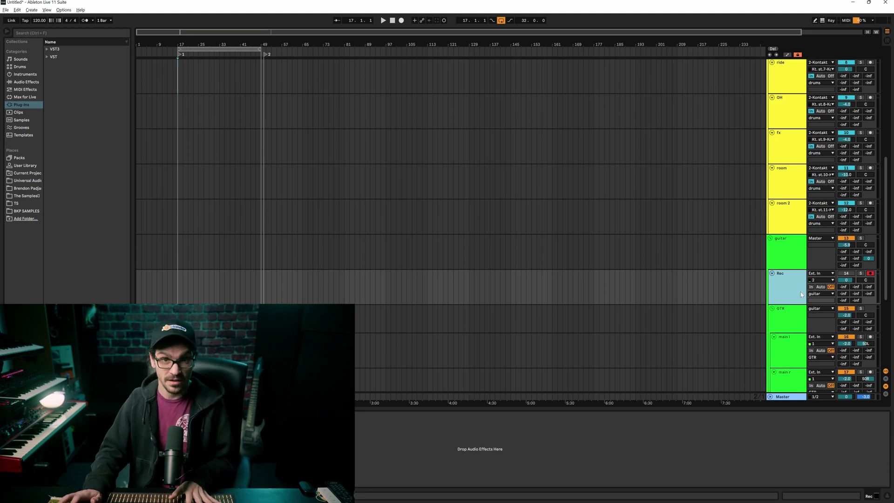
{"action": "key", "text": "ctrl+t"}
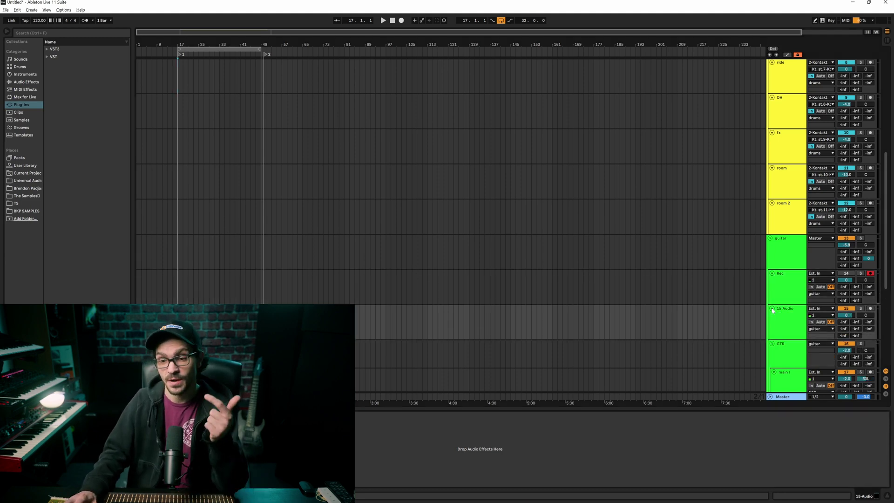
{"action": "left_click", "coordinate": [820, 315]}
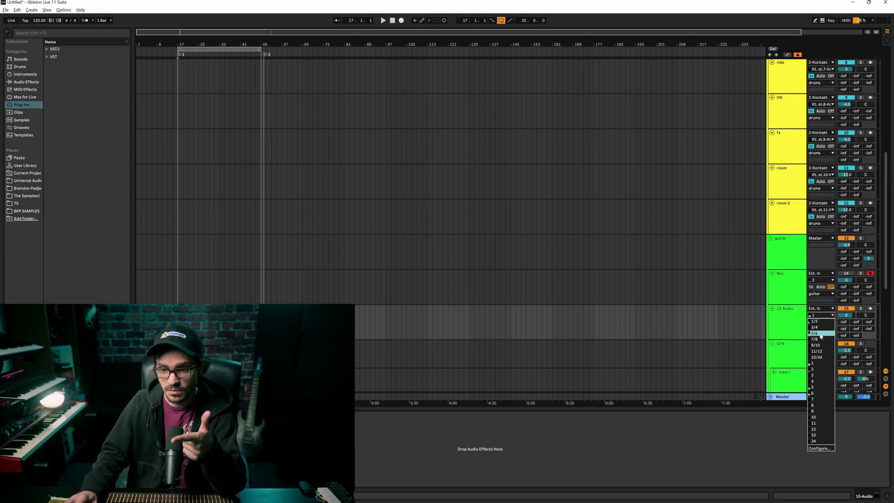
{"action": "left_click", "coordinate": [814, 369]}
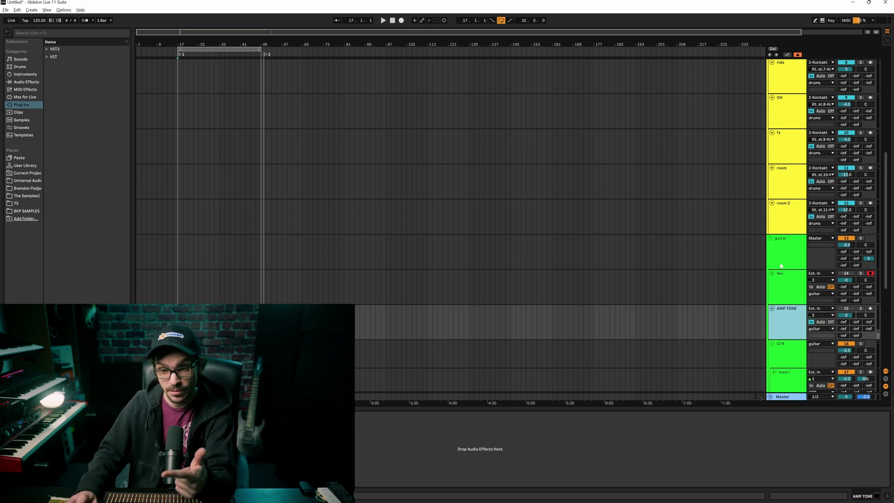
{"action": "left_click", "coordinate": [873, 277]}
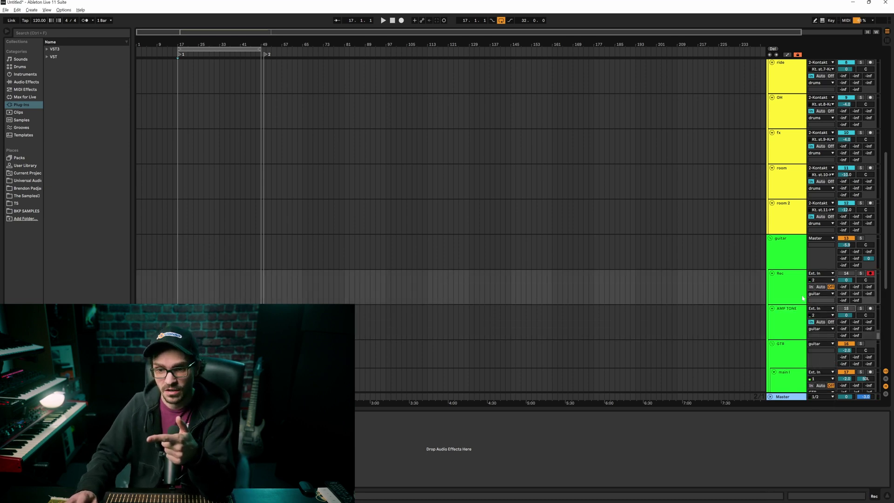
{"action": "left_click", "coordinate": [786, 266]}
{"action": "left_click", "coordinate": [790, 290]}
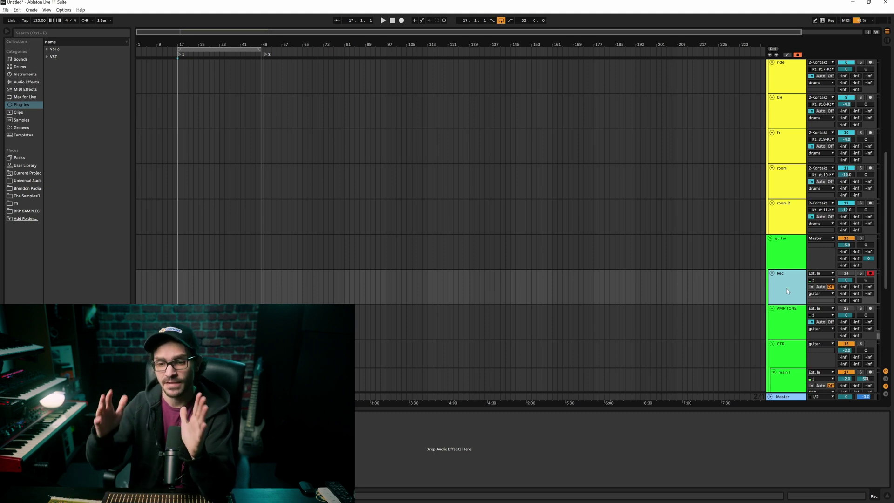
{"action": "left_click", "coordinate": [789, 320]}
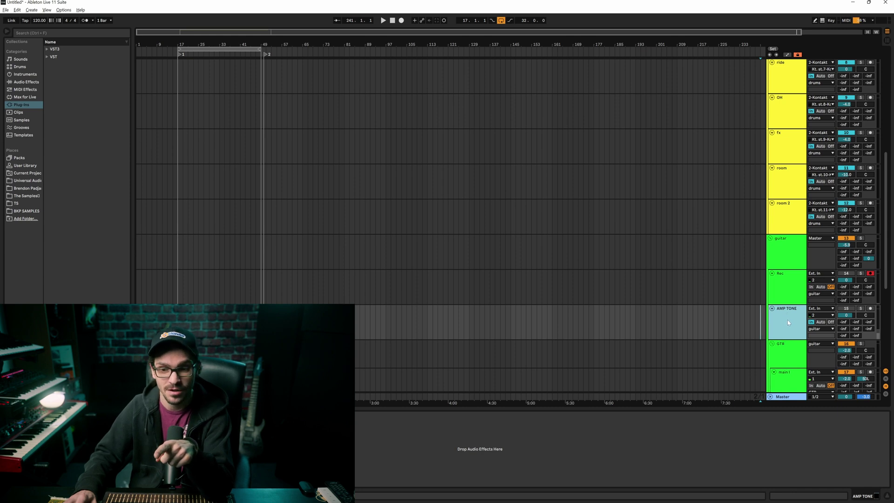
{"action": "left_click", "coordinate": [793, 289]}
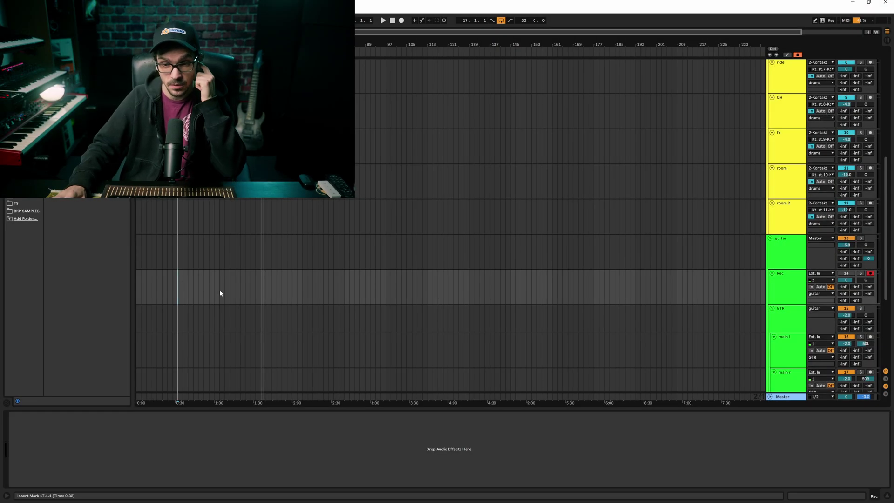
Toggle Show Take Lanes for the Rec track, and record a first guitar take from bar 17.
{"action": "right_click", "coordinate": [787, 279]}
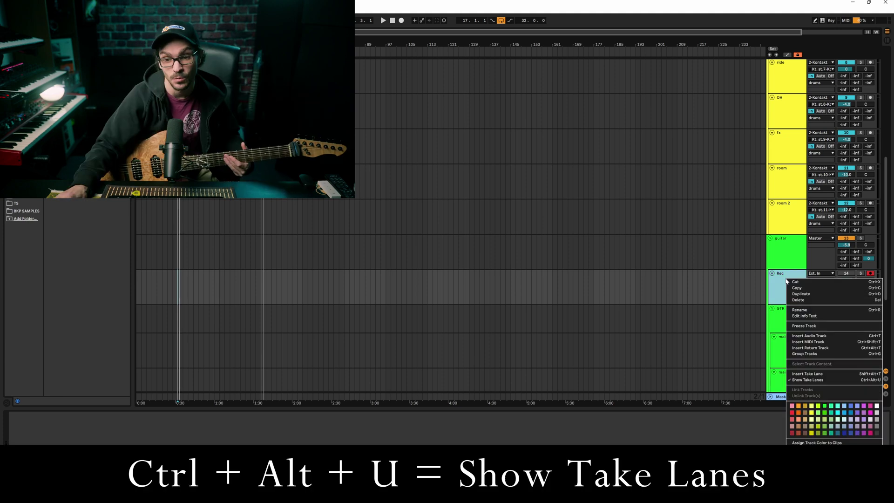
{"action": "left_click", "coordinate": [818, 380]}
{"action": "left_click", "coordinate": [178, 280]}
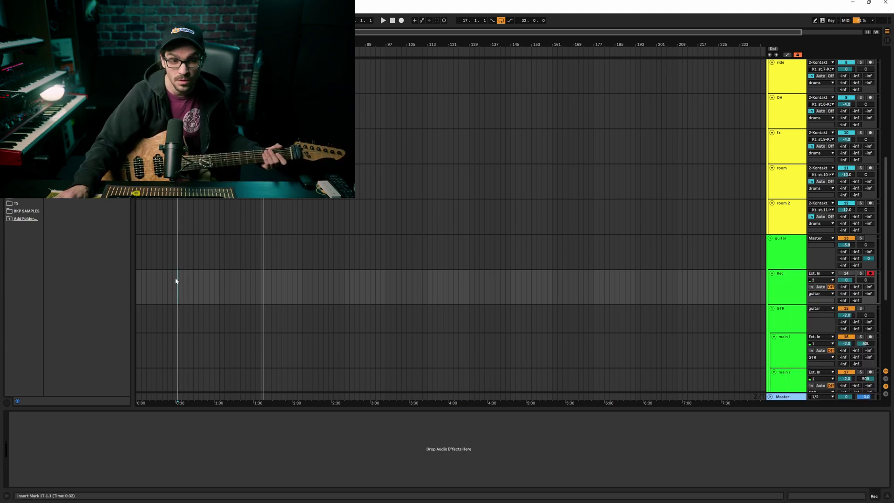
{"action": "key", "text": "F9"}
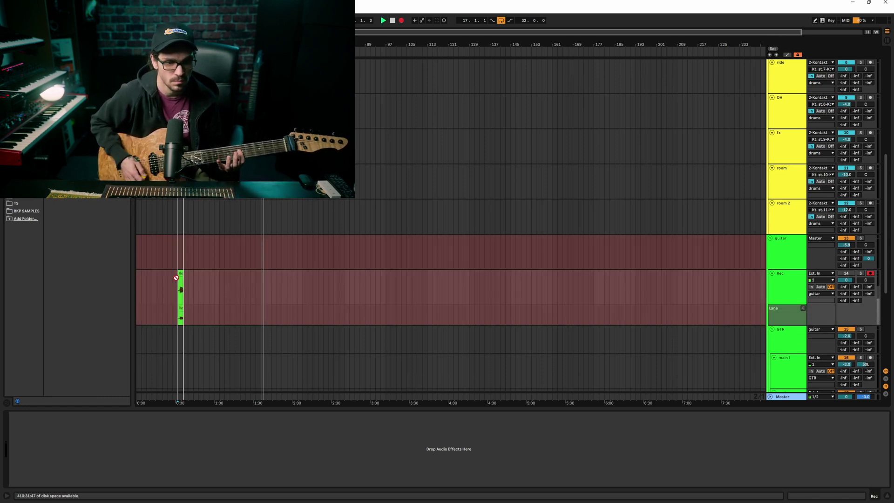
{"action": "key", "text": "space"}
Record a second guitar take on the Rec track, starting again from bar 17.
{"action": "left_click", "coordinate": [177, 279]}
{"action": "scroll", "coordinate": [177, 280], "scroll_direction": "up", "scroll_amount": 6}
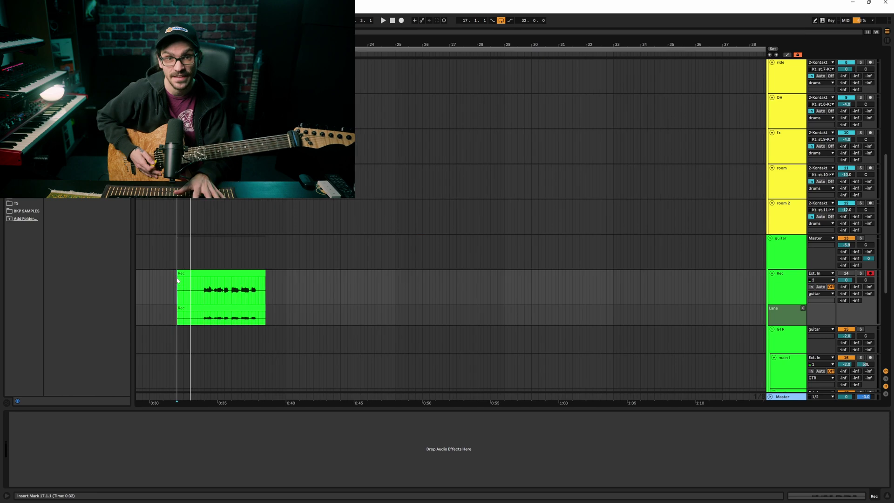
{"action": "key", "text": "F9"}
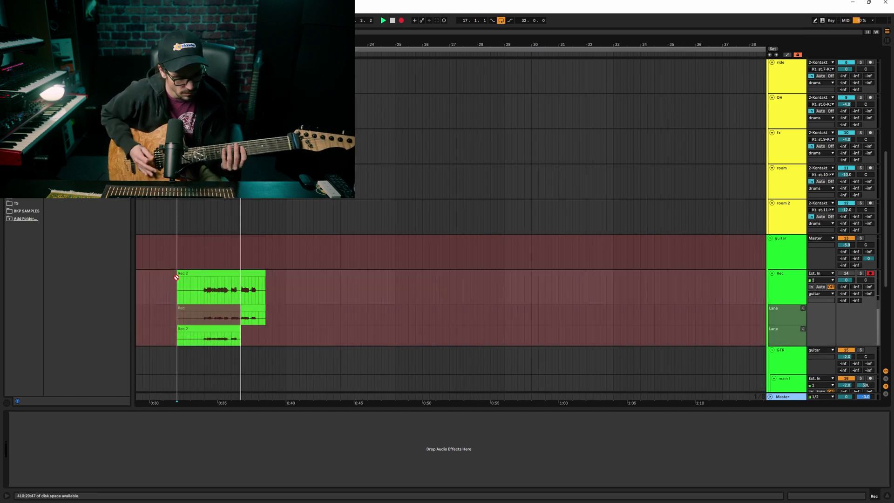
{"action": "key", "text": "space"}
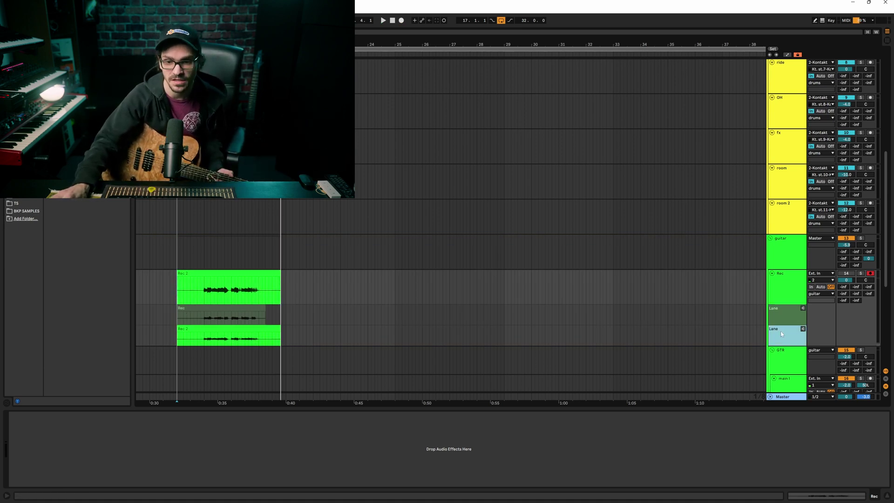
Activate the Rec track with monitoring set to Auto, and audition its first take lane from bar 18.
{"action": "left_click", "coordinate": [789, 316]}
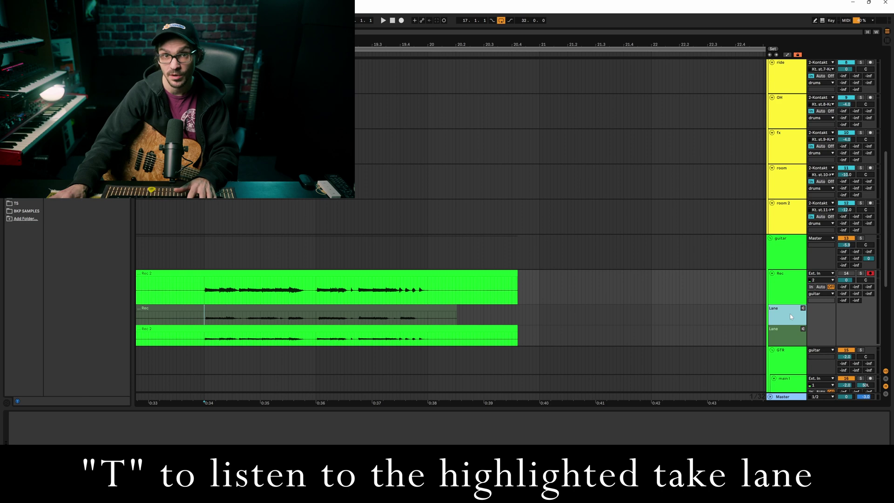
{"action": "key", "text": "t"}
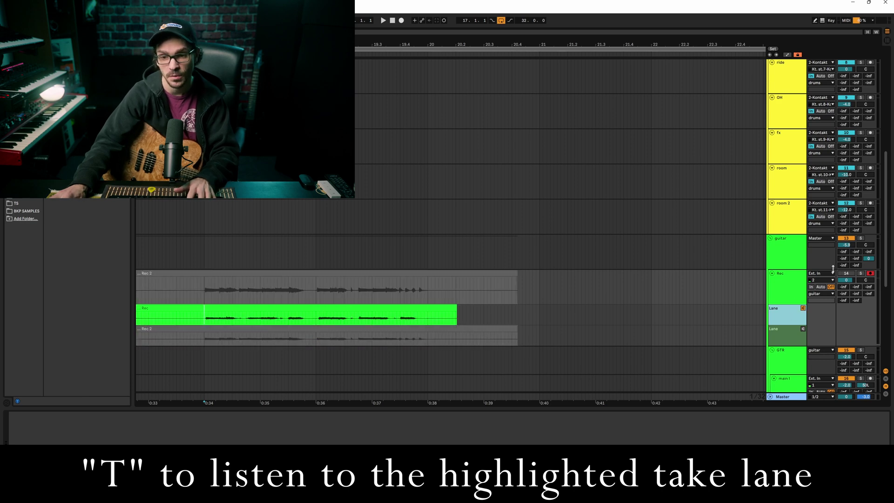
{"action": "left_click", "coordinate": [820, 280]}
{"action": "left_click", "coordinate": [820, 285]}
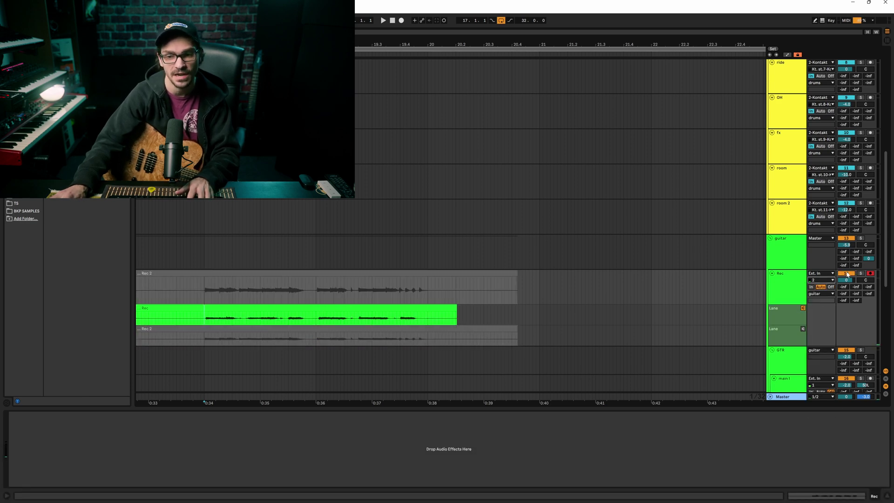
{"action": "key", "text": "space"}
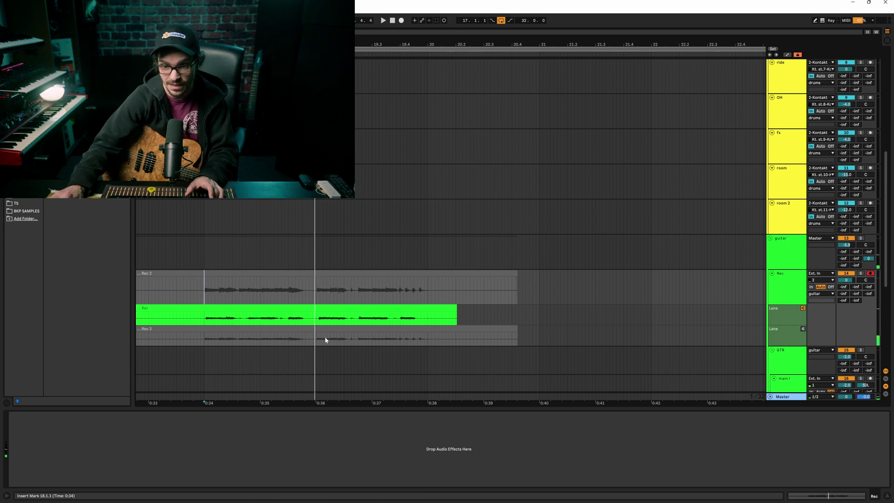
Audition the second take lane of the Rec track from bar 18.
{"action": "left_click", "coordinate": [784, 337]}
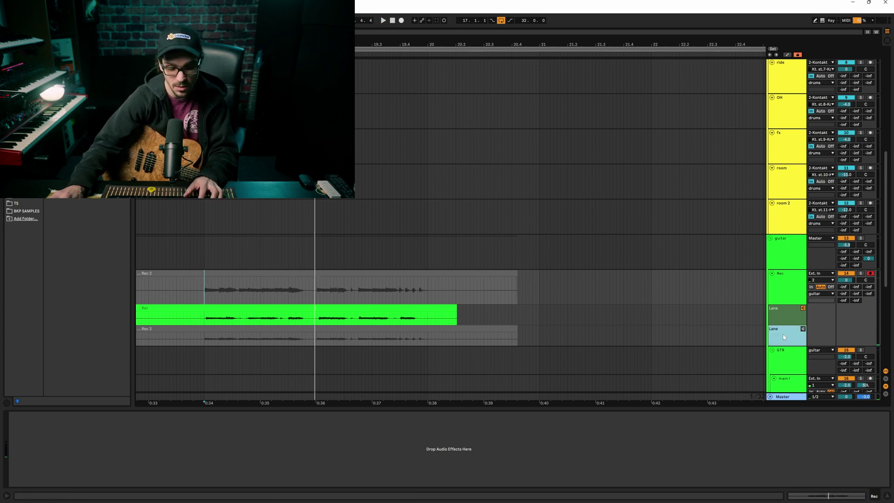
{"action": "key", "text": "Return"}
{"action": "key", "text": "space"}
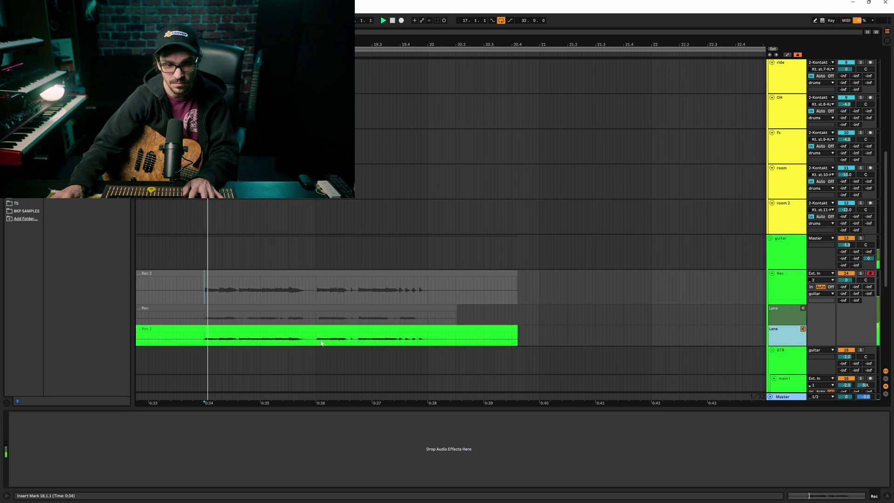
Stop auditioning the second take lane of the Rec track, and comp bar 18 from it in Draw Mode.
{"action": "key", "text": "b"}
{"action": "left_click", "coordinate": [803, 329]}
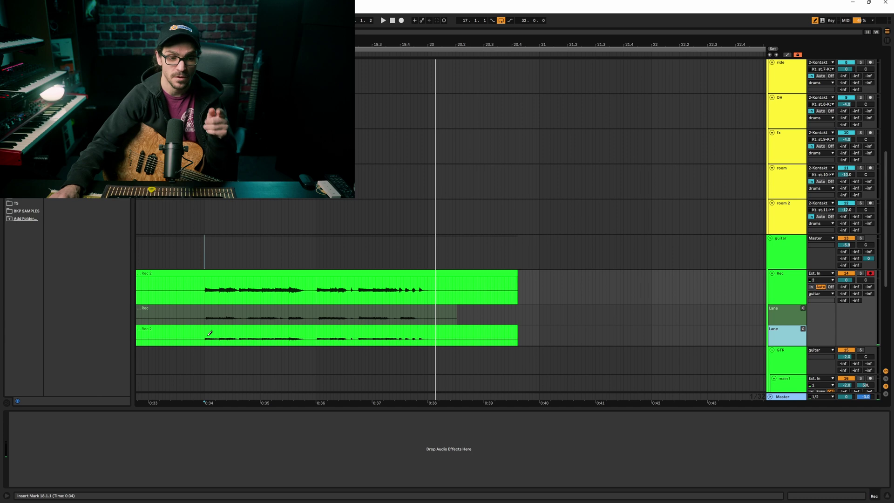
{"action": "key", "text": "space"}
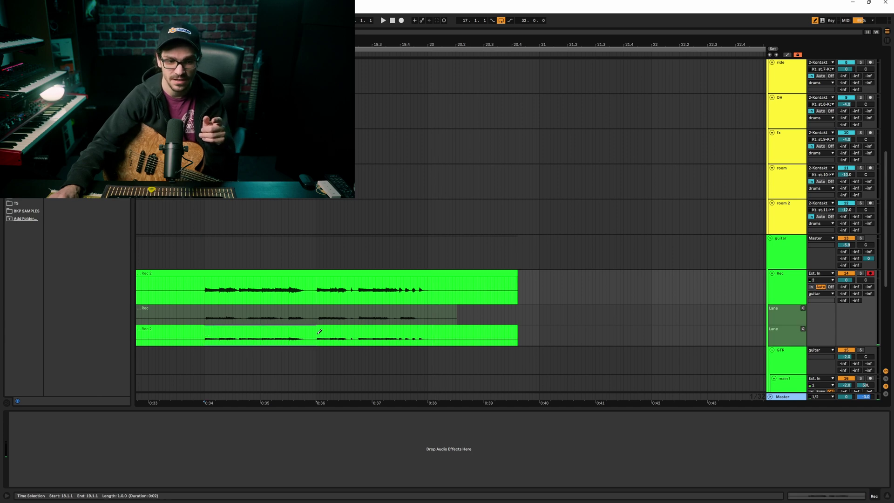
{"action": "left_click", "coordinate": [229, 339]}
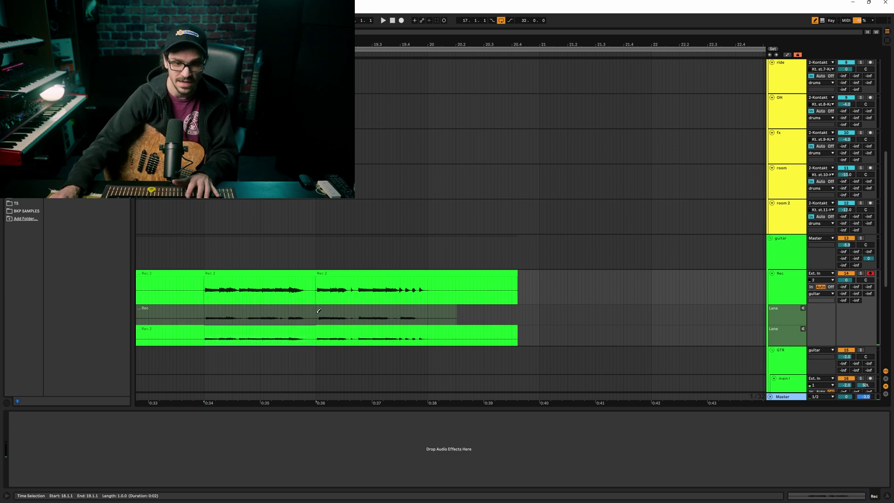
Comp bar 19 of the Rec track from the first take lane, and play the comp from bar 18.
{"action": "left_click", "coordinate": [317, 313]}
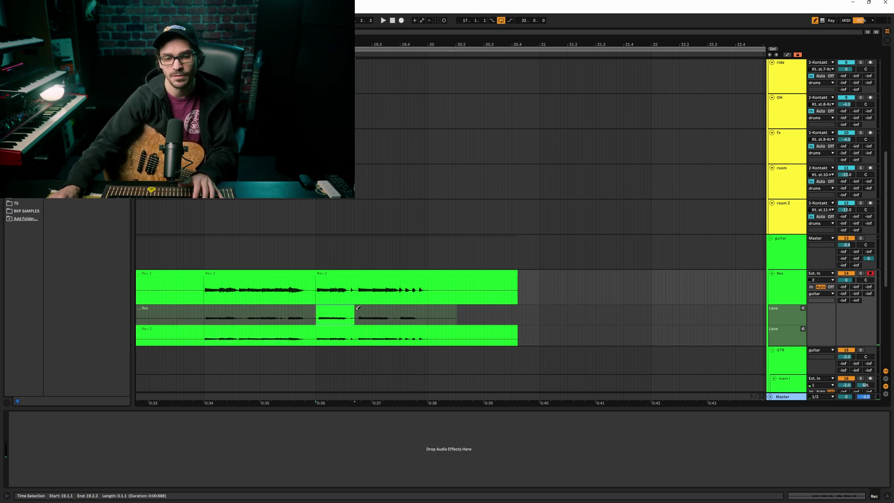
{"action": "left_click_drag", "start_coordinate": [432, 307], "coordinate": [430, 308]}
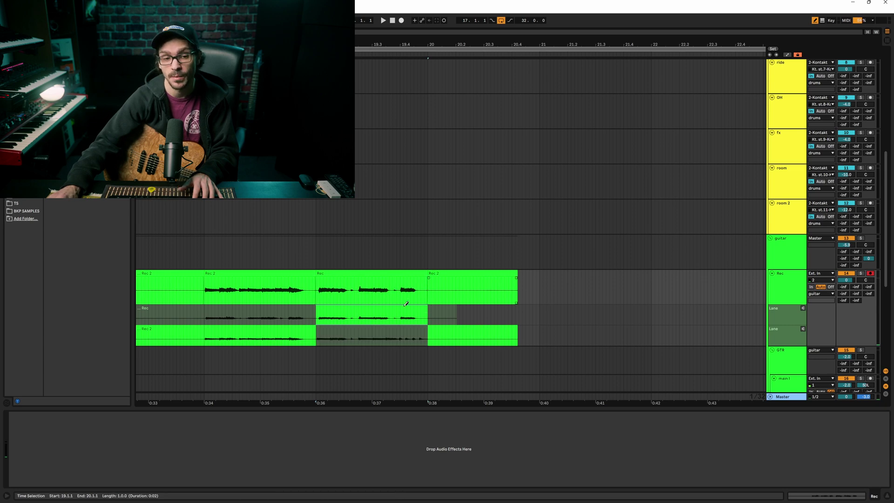
{"action": "left_click", "coordinate": [203, 249]}
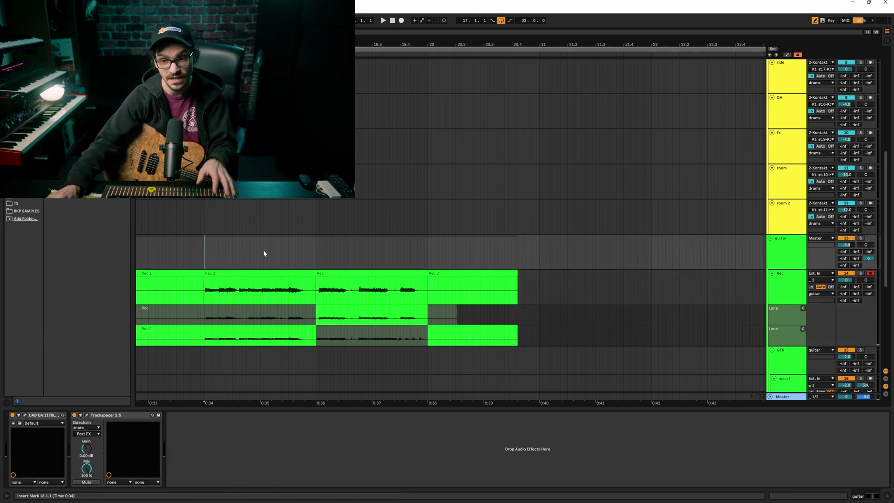
{"action": "key", "text": "space"}
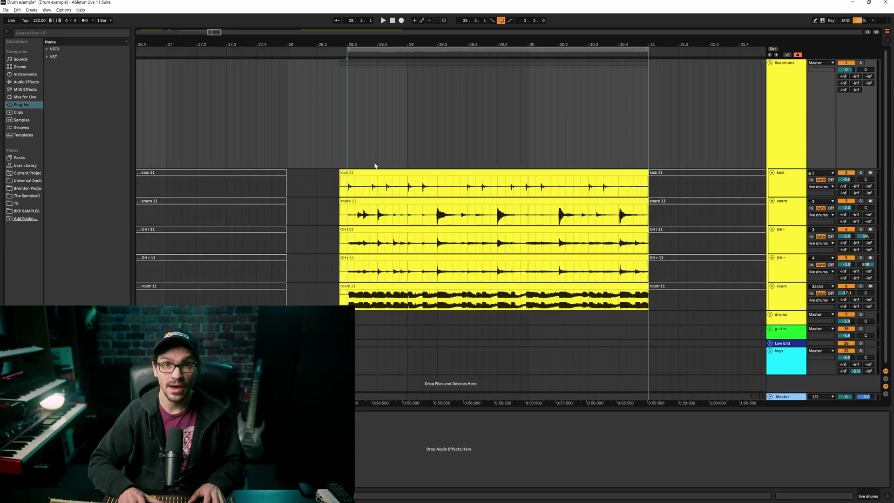
Link the kick, snare, OH l, OH r and room tracks for simultaneous editing.
{"action": "key", "text": "plus"}
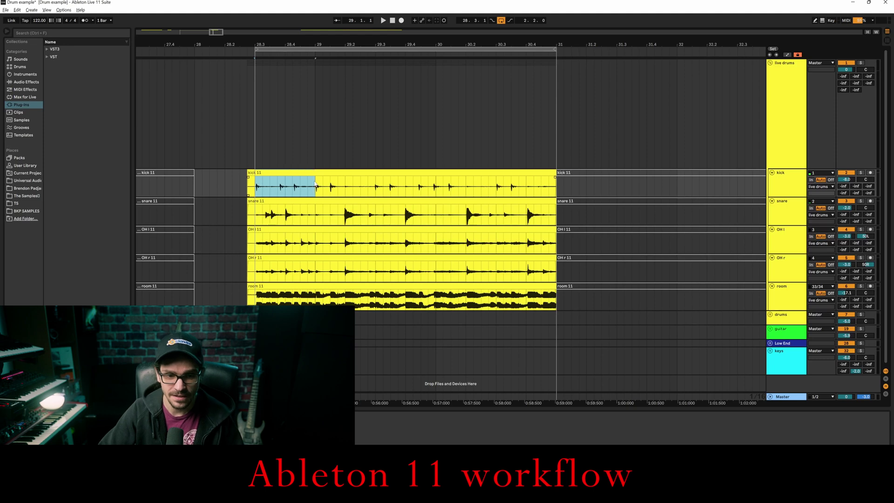
{"action": "left_click", "coordinate": [783, 180]}
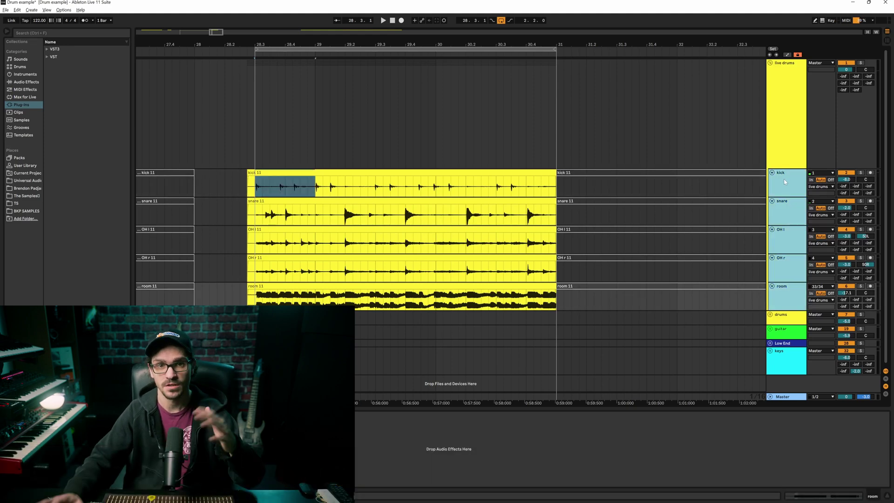
{"action": "right_click", "coordinate": [784, 181]}
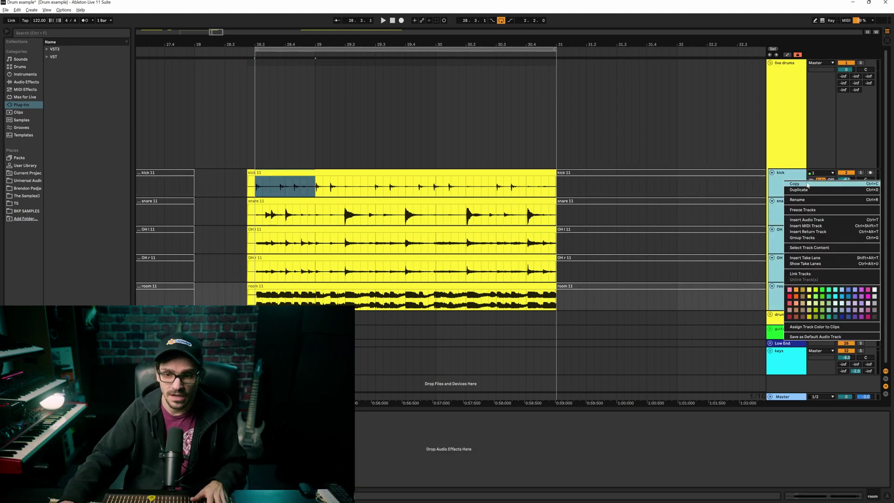
{"action": "left_click", "coordinate": [799, 274]}
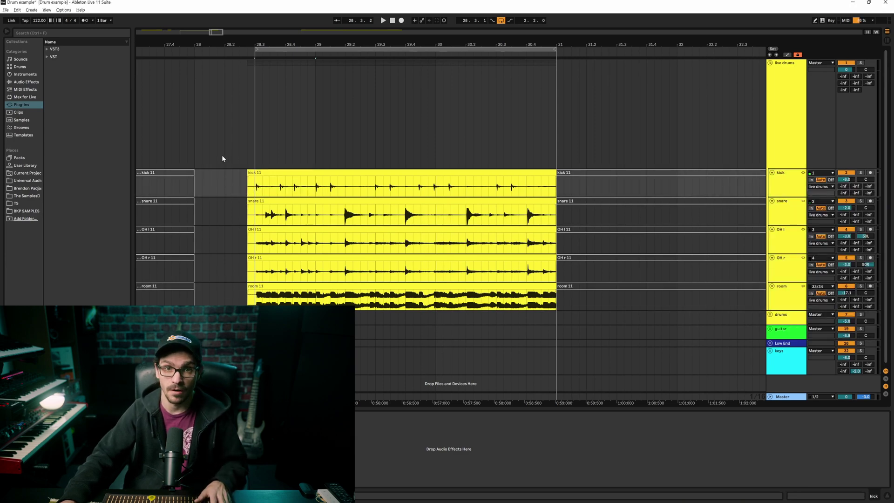
Deactivate the part of the linked drum clips that lies before bar 29.
{"action": "left_click", "coordinate": [257, 178]}
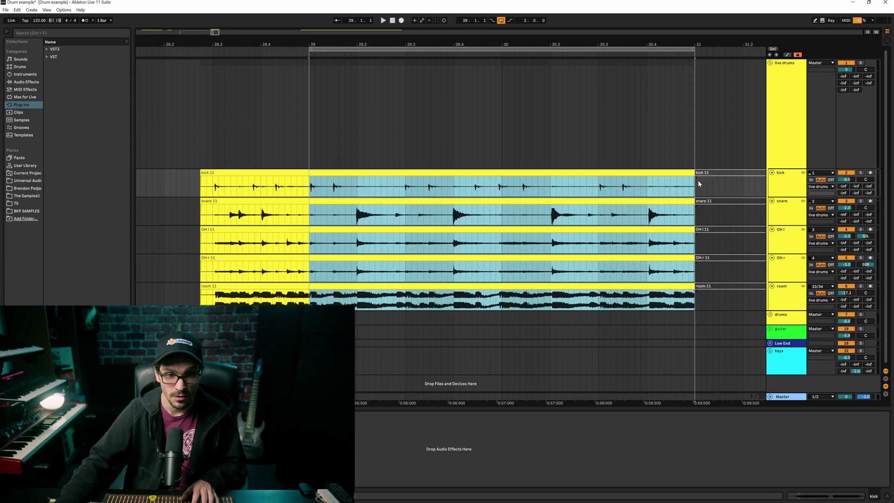
{"action": "left_click_drag", "start_coordinate": [307, 187], "coordinate": [199, 271]}
{"action": "key", "text": "0"}
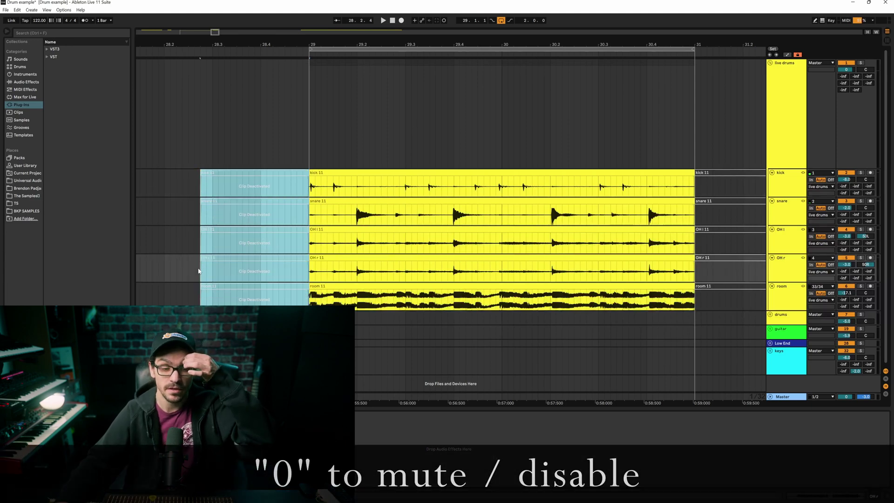
Split the linked drum clips around the first two kick hits, and nudge the slices earlier onto bar 29 and 29.1.3.
{"action": "key", "text": "Right"}
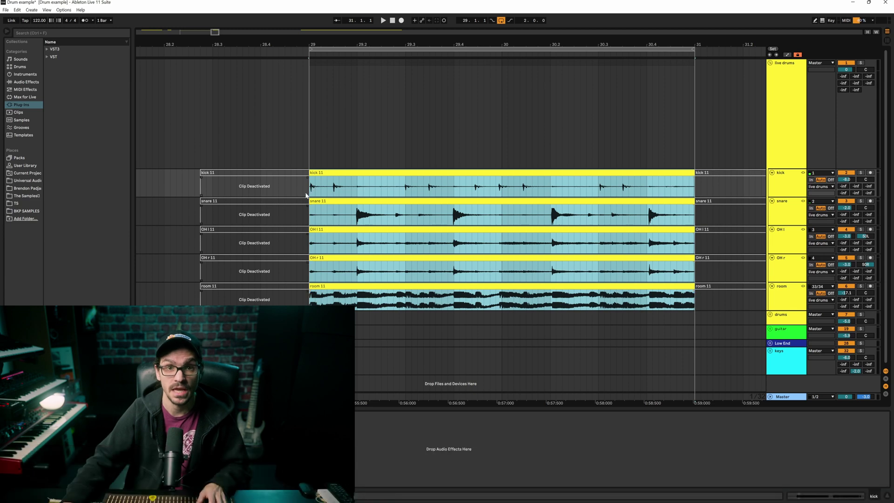
{"action": "left_click", "coordinate": [312, 191]}
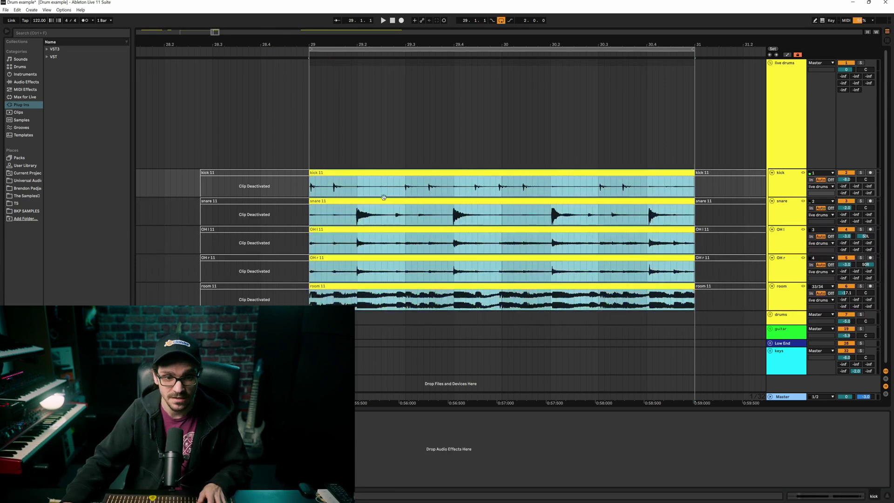
{"action": "scroll", "coordinate": [314, 259], "scroll_direction": "up", "scroll_amount": 3}
{"action": "left_click_drag", "start_coordinate": [346, 259], "coordinate": [310, 259]}
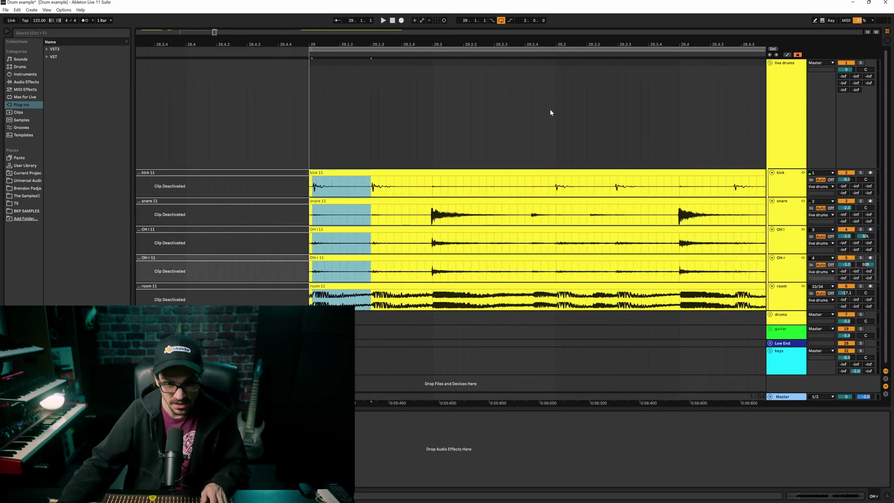
{"action": "key", "text": "ctrl+e"}
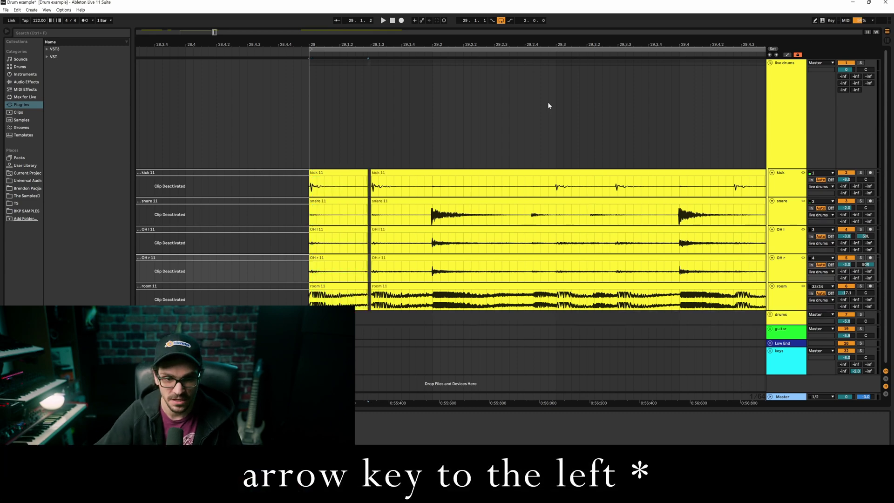
{"action": "left_click", "coordinate": [410, 173]}
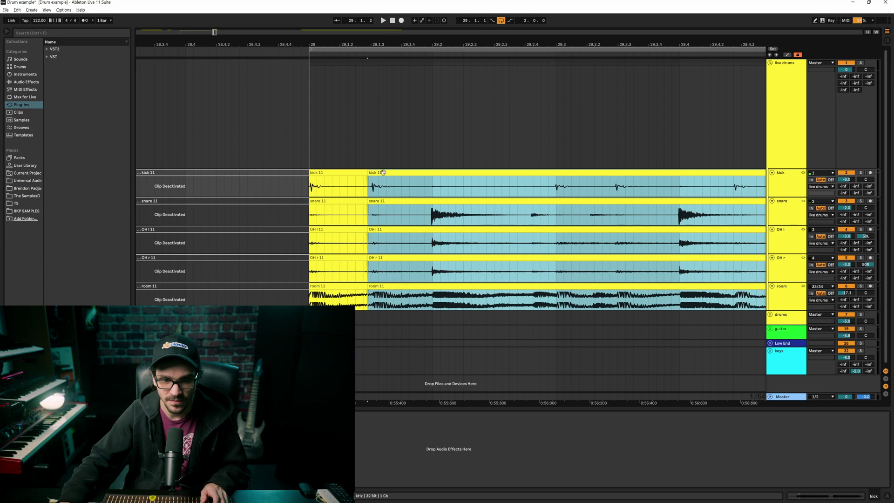
Split the linked drum clips at the snare hit on 29.2, and nudge the following clips onto the grid line.
{"action": "left_click", "coordinate": [432, 189]}
{"action": "key", "text": "ctrl+e"}
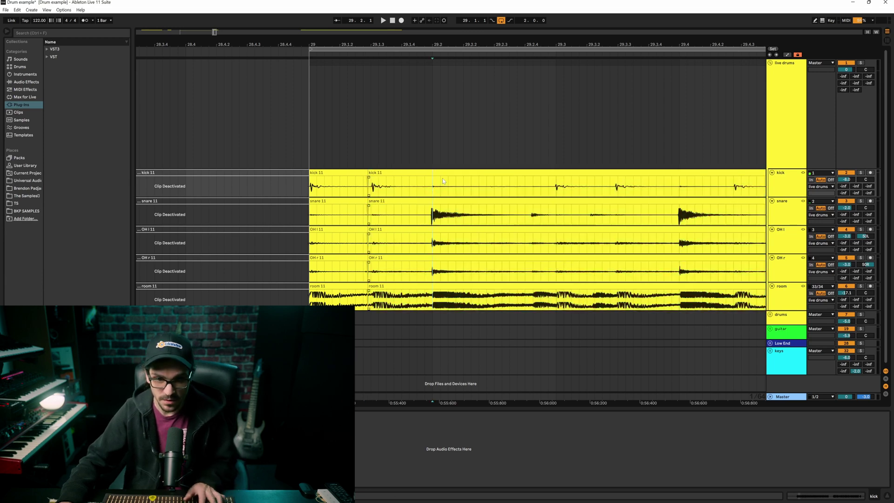
{"action": "left_click", "coordinate": [442, 173]}
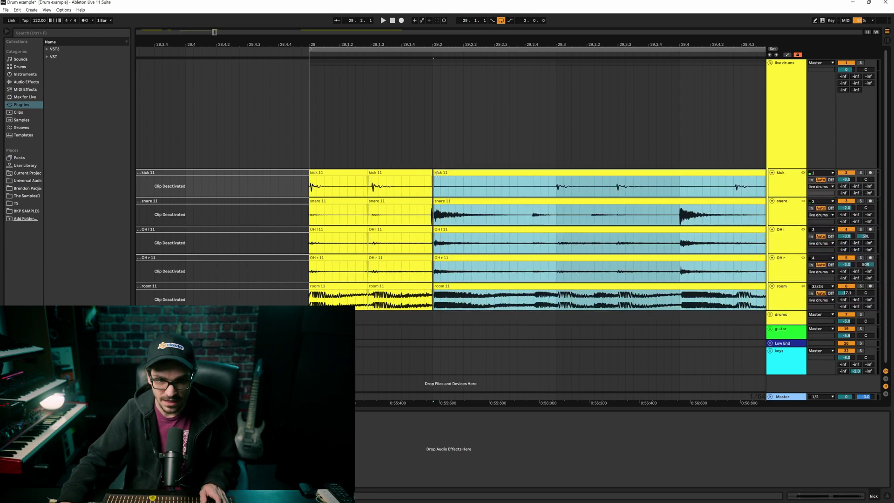
Split the linked drum clips at the kick hit near 29.3.3, and nudge the following clips slightly earlier.
{"action": "left_click", "coordinate": [542, 187]}
{"action": "scroll", "coordinate": [469, 188], "scroll_direction": "right", "scroll_amount": 3}
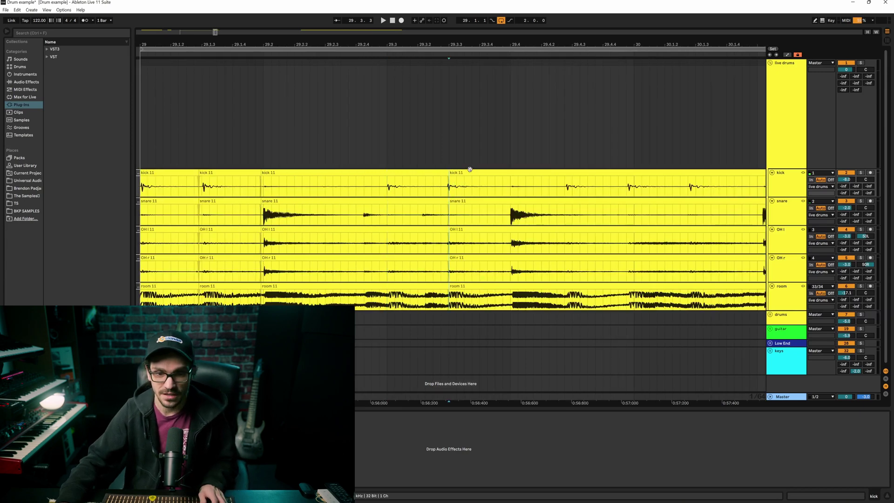
{"action": "left_click", "coordinate": [470, 169]}
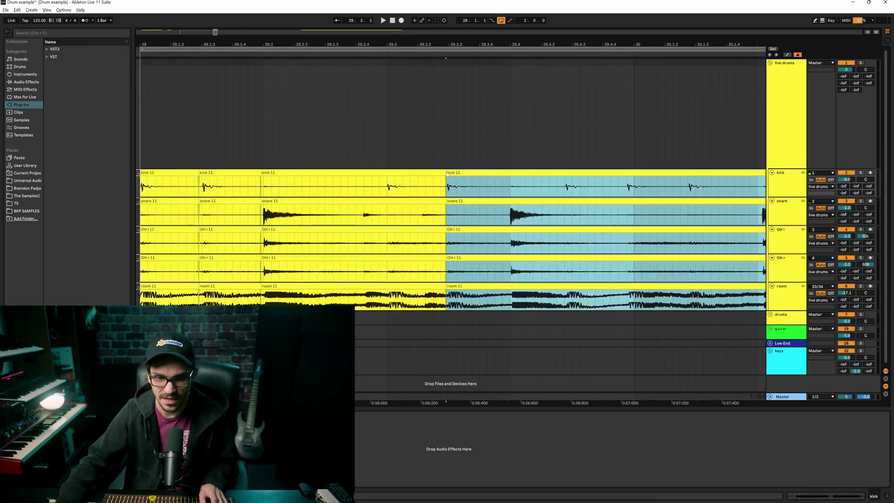
Split the linked drum clips just ahead of bar 30, and nudge the following clips so the kick lands on bar 30.
{"action": "left_click_drag", "start_coordinate": [515, 201], "coordinate": [459, 195]}
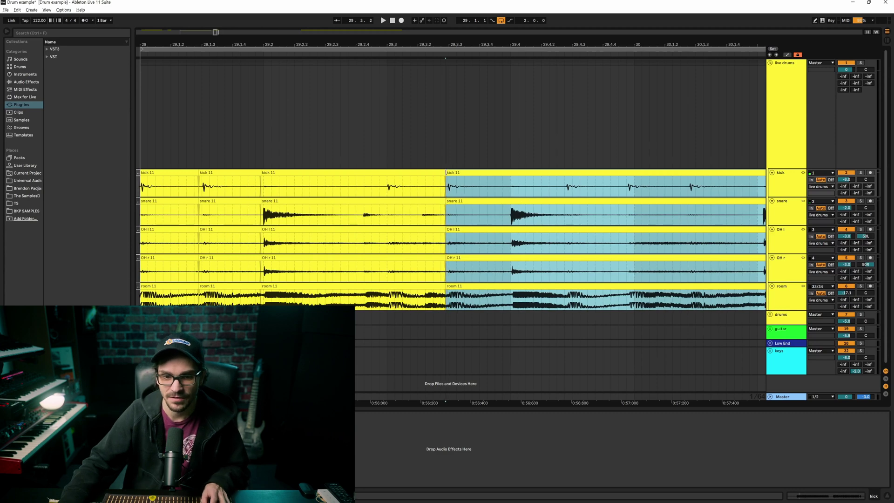
{"action": "scroll", "coordinate": [486, 181], "scroll_direction": "right", "scroll_amount": 3}
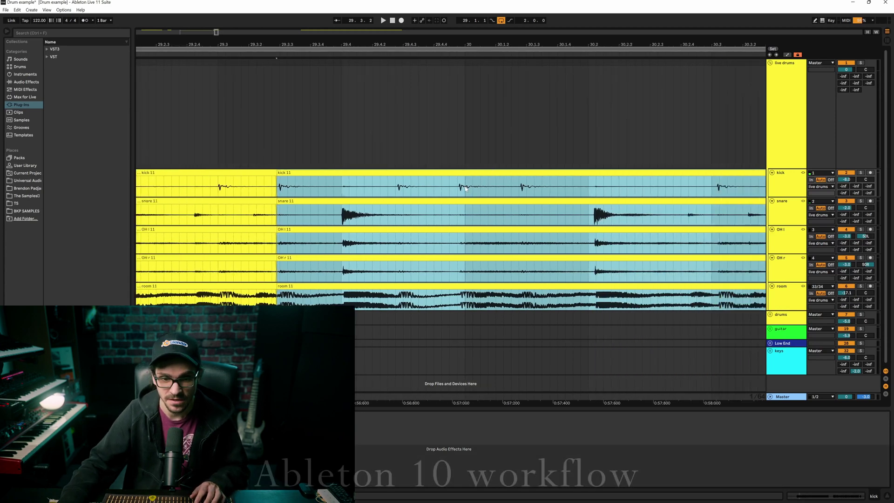
{"action": "left_click", "coordinate": [470, 193]}
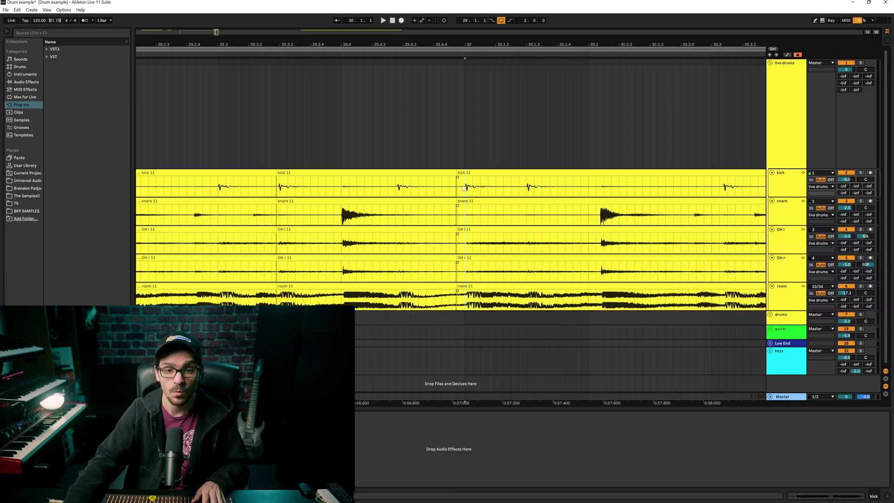
Unlink the kick, snare, OH l, OH r and room tracks, and select a stretch of the kick clip alone from bar 30.
{"action": "left_click_drag", "start_coordinate": [463, 187], "coordinate": [535, 192]}
{"action": "left_click", "coordinate": [787, 187]}
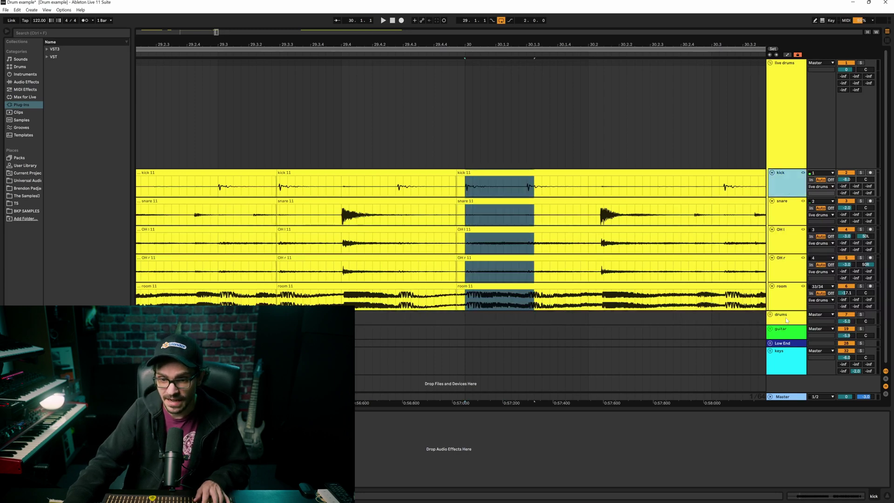
{"action": "left_click", "coordinate": [783, 296], "text": "shift"}
{"action": "right_click", "coordinate": [783, 297]}
{"action": "left_click", "coordinate": [814, 394]}
{"action": "left_click", "coordinate": [469, 186]}
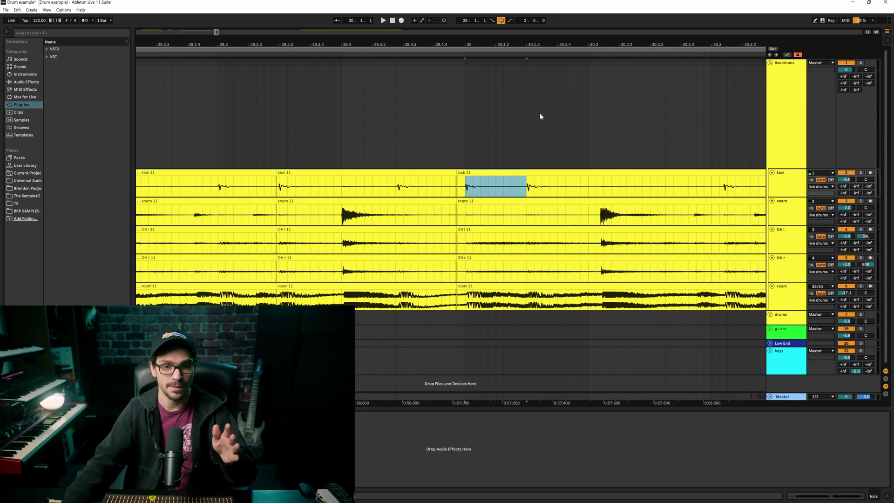
Split all drum clips through the live drums group at the snare hit near 30.2, and shift the following clips earlier onto 30.2.
{"action": "left_click", "coordinate": [465, 91]}
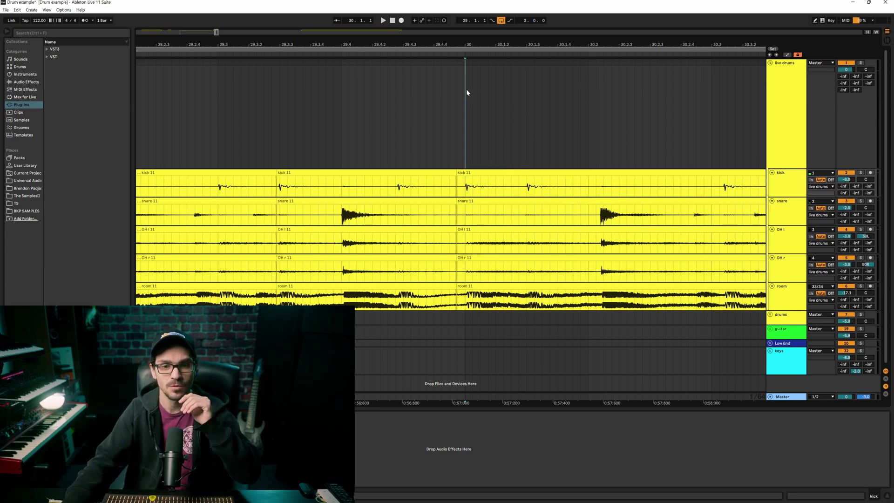
{"action": "left_click_drag", "start_coordinate": [463, 92], "coordinate": [529, 91]}
{"action": "scroll", "coordinate": [503, 88], "scroll_direction": "right", "scroll_amount": 3}
{"action": "left_click_drag", "start_coordinate": [473, 87], "coordinate": [469, 92]}
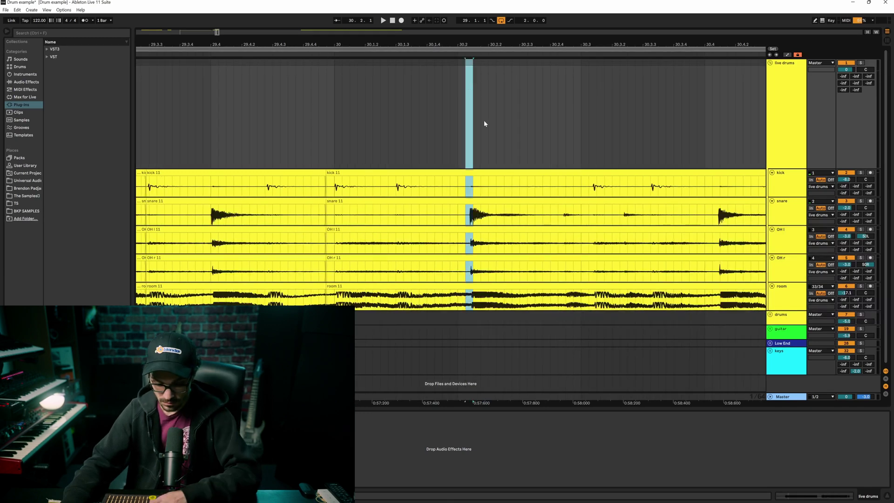
{"action": "left_click", "coordinate": [475, 173]}
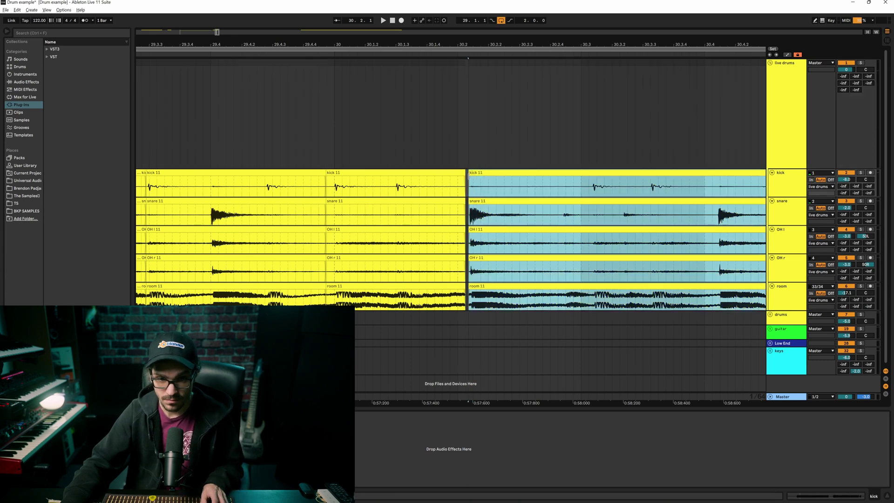
{"action": "key", "text": "space"}
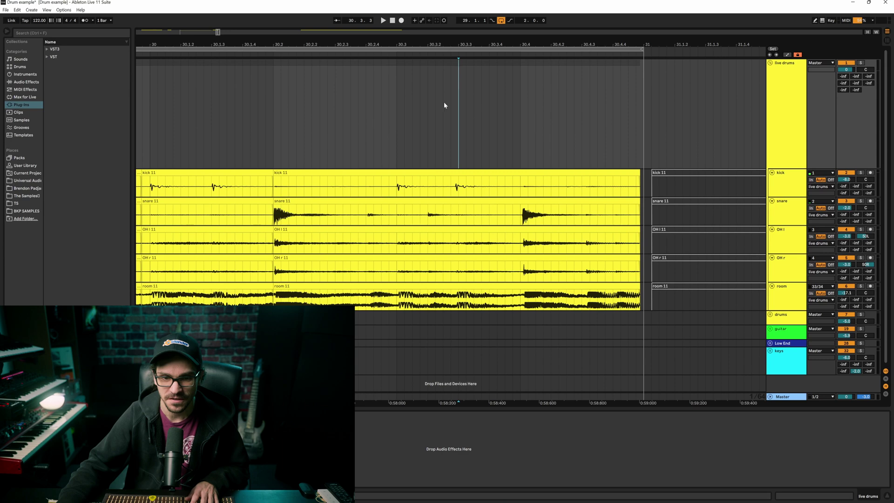
Split all drum clips through the live drums group at the kick near 30.3.3, and nudge the last slice onto 30.3.3.
{"action": "left_click_drag", "start_coordinate": [457, 89], "coordinate": [455, 93]}
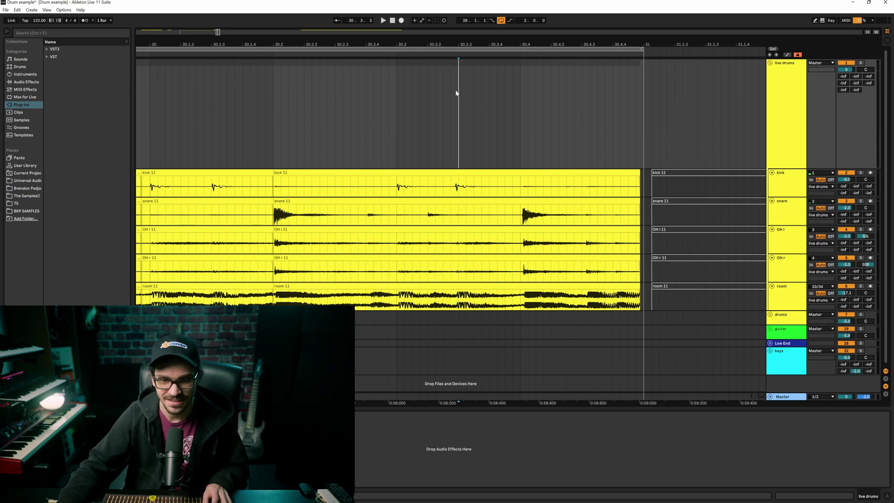
{"action": "key", "text": "ctrl+e"}
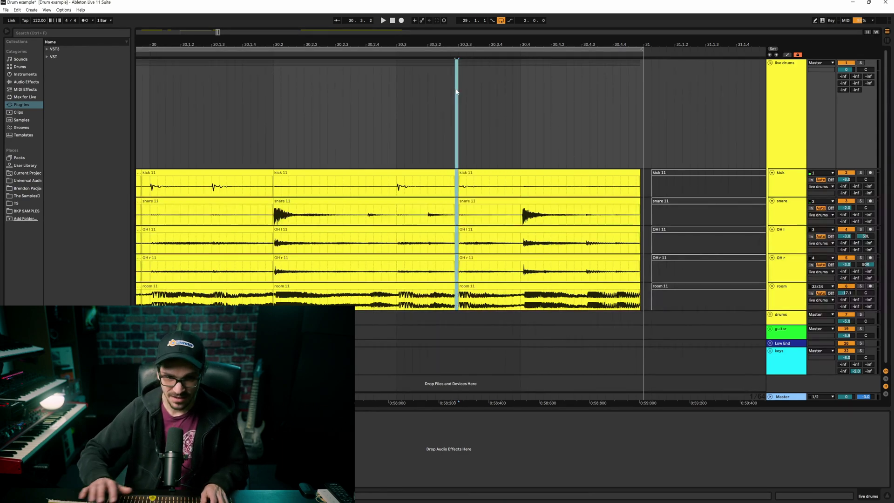
{"action": "left_click", "coordinate": [477, 172]}
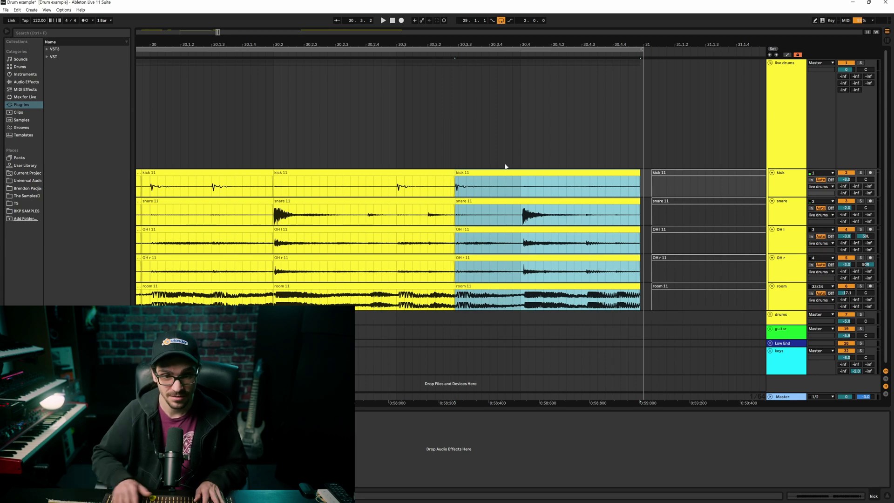
{"action": "key", "text": "Right"}
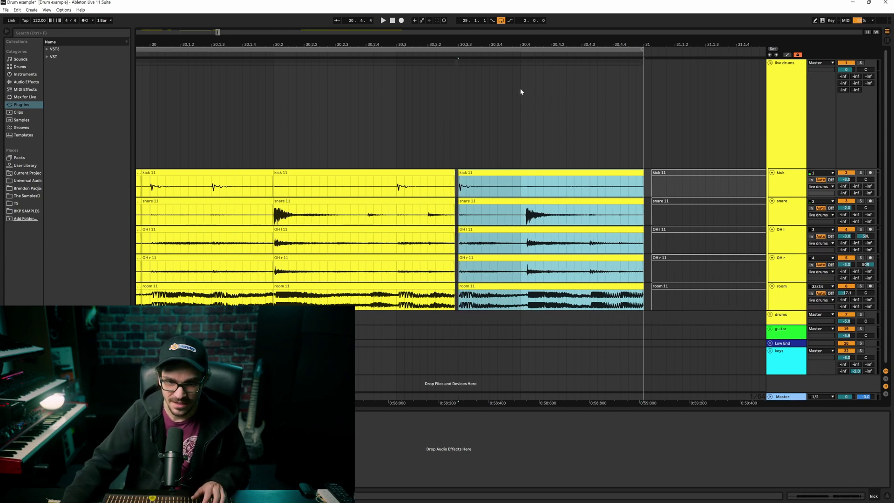
Split all drum clips through the live drums group at the snare hit near 30.4, and nudge the last slice earlier onto 30.4.
{"action": "left_click_drag", "start_coordinate": [530, 87], "coordinate": [654, 91]}
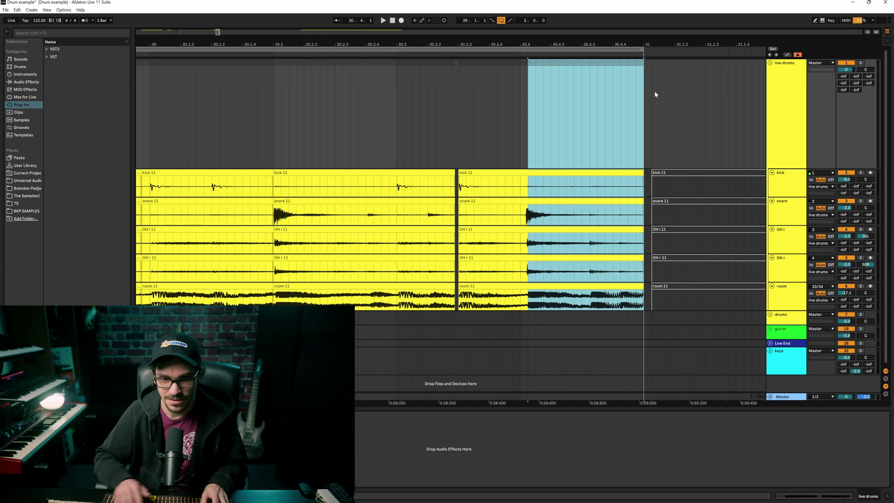
{"action": "key", "text": "Left"}
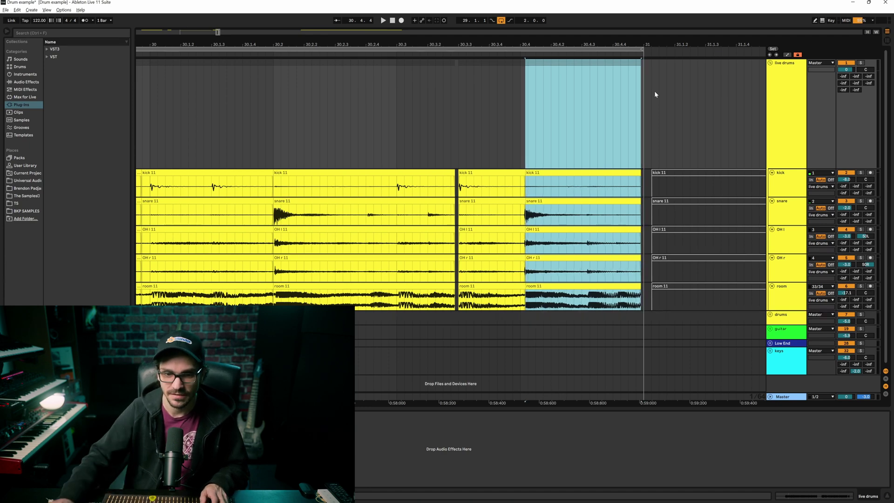
{"action": "key", "text": "Left"}
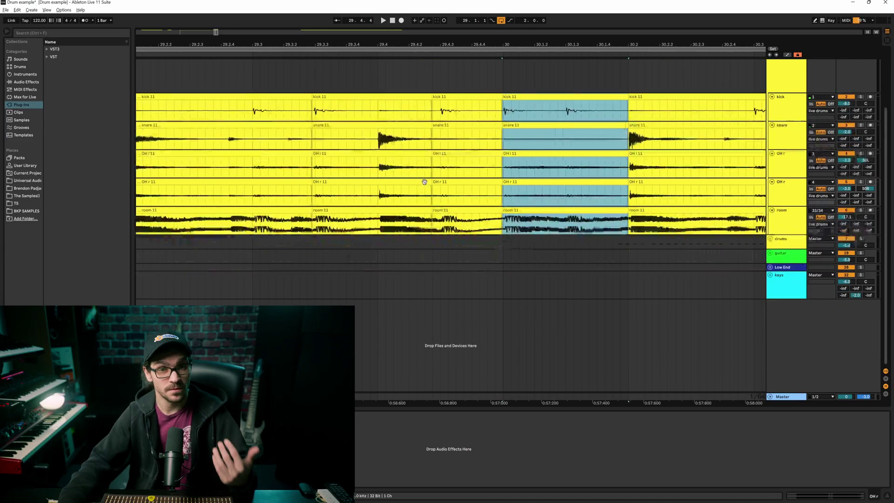
Play back the edited drums within the loop from bar 29 to bar 31.
{"action": "left_click", "coordinate": [500, 63]}
{"action": "scroll", "coordinate": [500, 63], "scroll_direction": "down", "scroll_amount": 4}
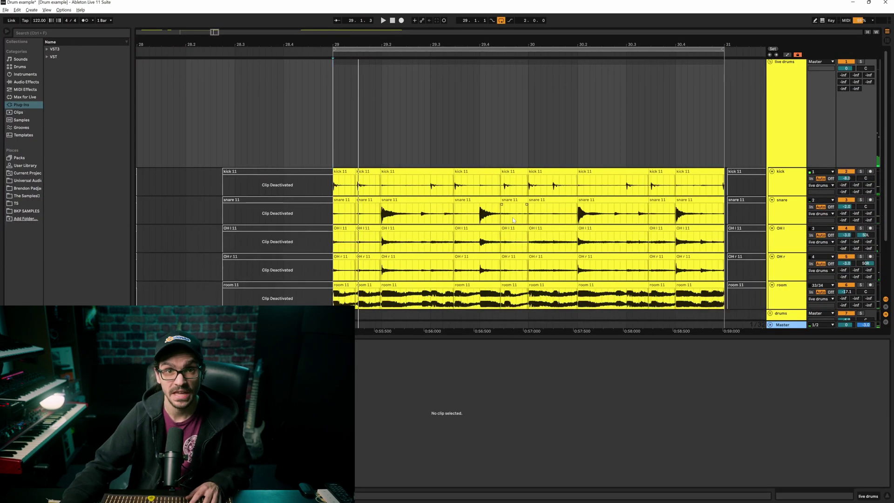
{"action": "key", "text": "space"}
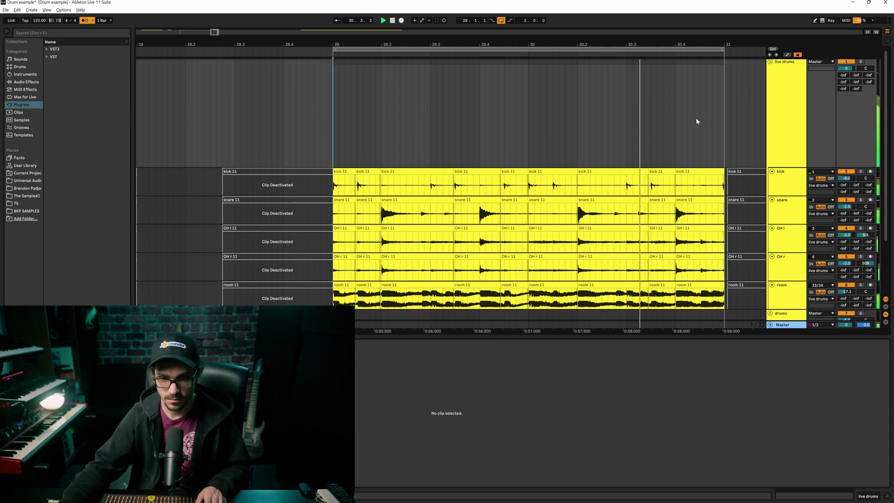
{"action": "scroll", "coordinate": [587, 154], "scroll_direction": "down", "scroll_amount": 1}
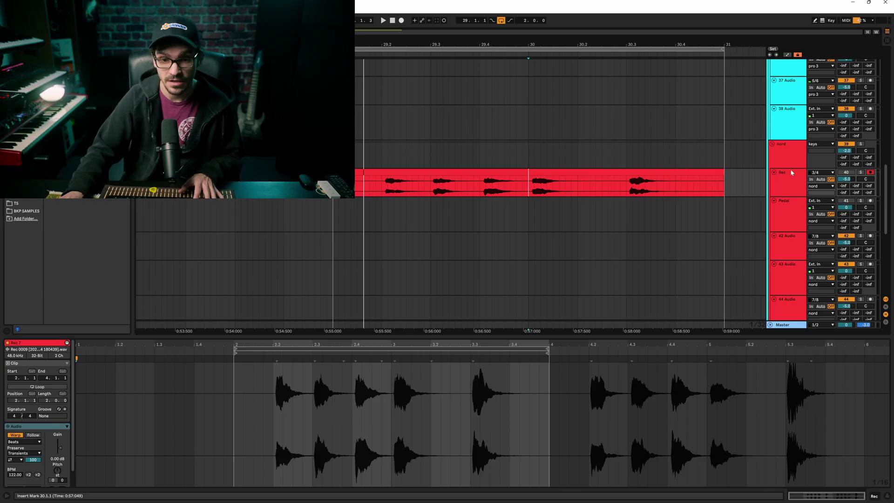
Select the recorded clip on the nord group's Rec track and bring up its waveform in Clip View.
{"action": "left_click", "coordinate": [478, 172]}
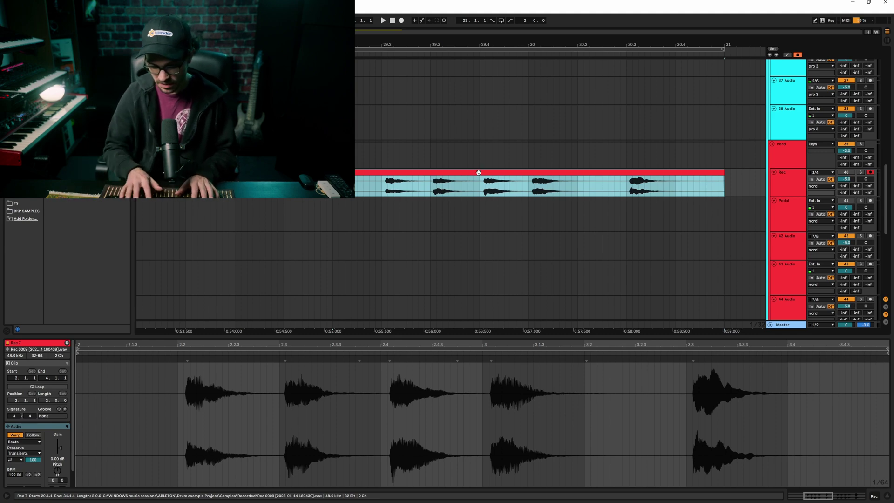
{"action": "key", "text": "ctrl+alt+l"}
{"action": "key", "text": "ctrl+alt+l"}
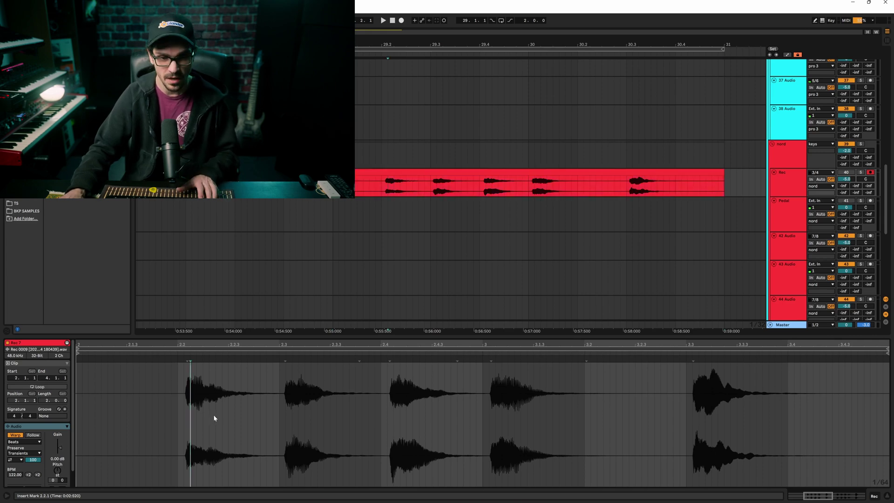
Try to quantize the whole nord Rec clip on the 1/64 grid.
{"action": "key", "text": "ctrl+a"}
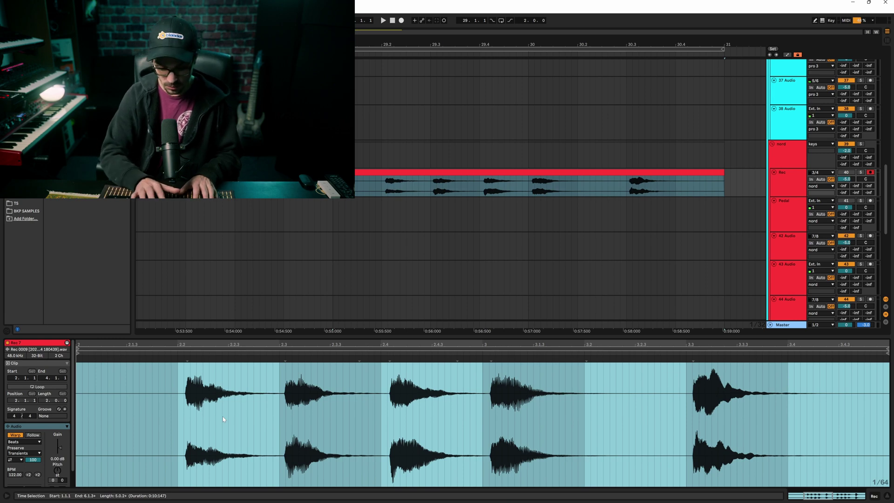
{"action": "key", "text": "ctrl+u"}
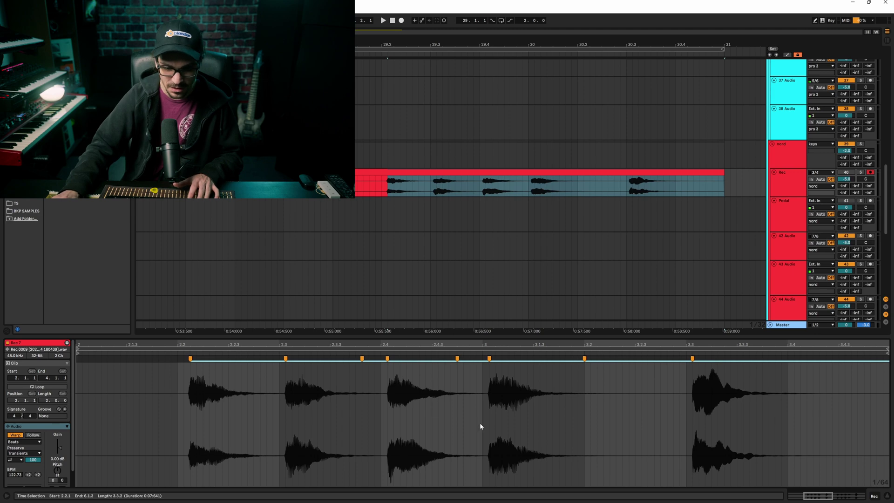
{"action": "key", "text": "ctrl+z"}
Widen the clip's grid to 1/16, and quantize all the audio in the nord Rec clip.
{"action": "left_click", "coordinate": [266, 399]}
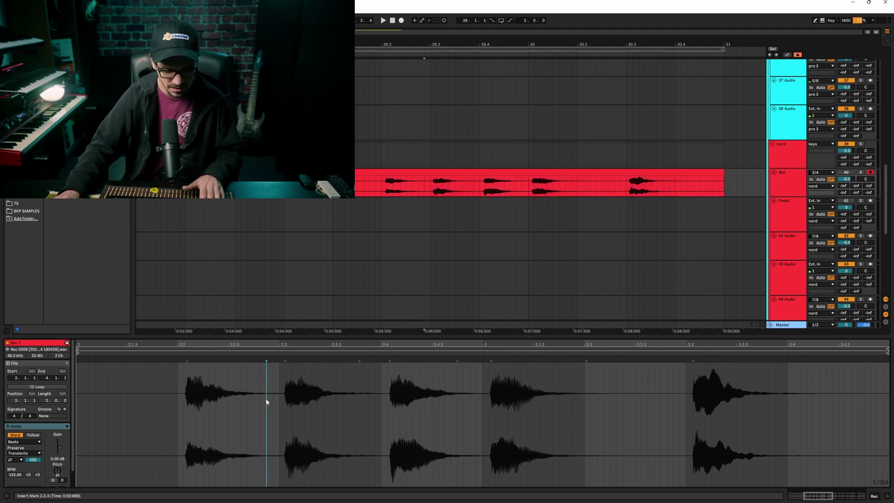
{"action": "key", "text": "ctrl+2"}
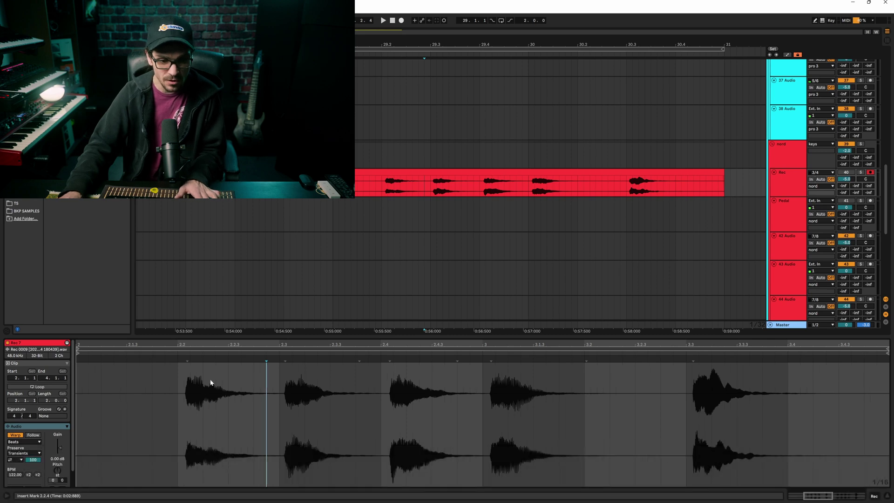
{"action": "left_click", "coordinate": [187, 423]}
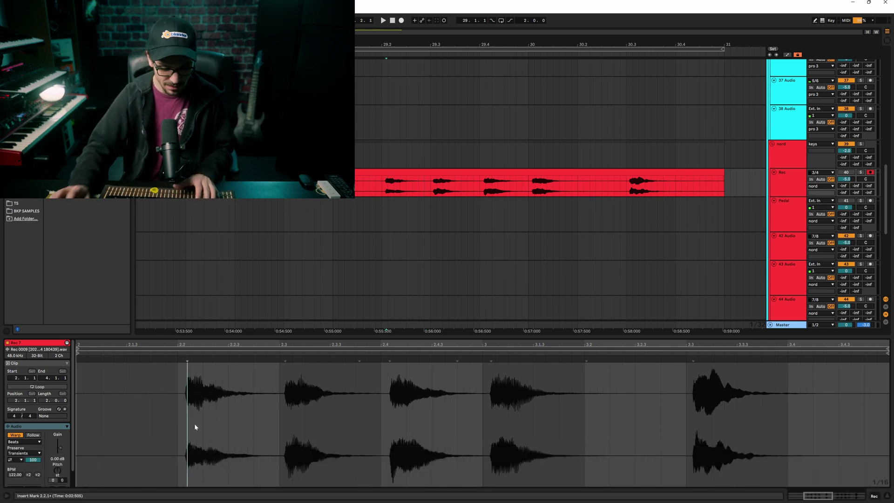
{"action": "key", "text": "ctrl+a"}
{"action": "key", "text": "ctrl+shift+i"}
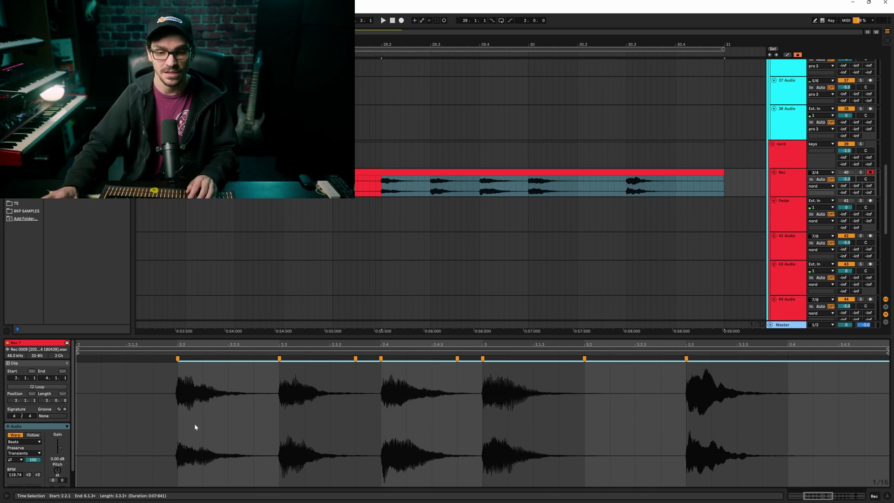
Try shifting the second hit's warp marker to 2.2.4 and the fourth hit's to 3.1.2, and look through the warp modes.
{"action": "key", "text": "space"}
{"action": "mouse_move", "coordinate": [354, 359]}
{"action": "left_mouse_down"}
{"action": "mouse_move", "coordinate": [328, 362]}
{"action": "mouse_move", "coordinate": [346, 366]}
{"action": "left_mouse_up"}
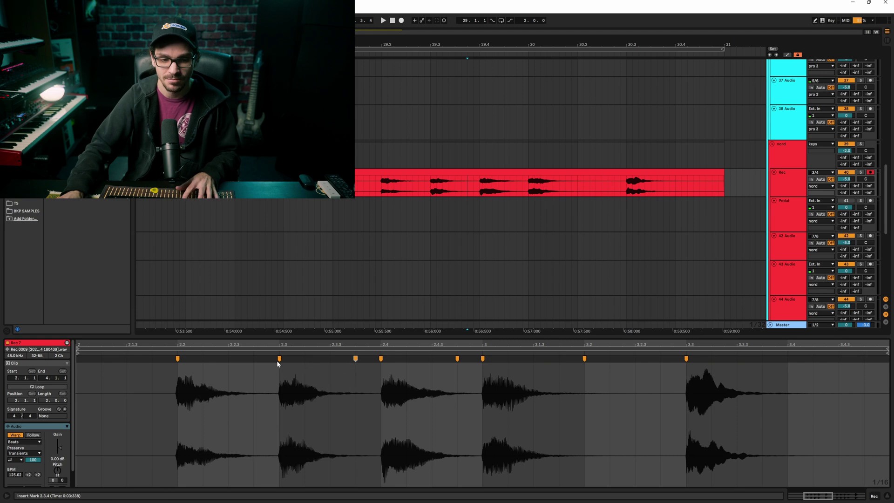
{"action": "left_click_drag", "start_coordinate": [268, 360], "coordinate": [259, 361]}
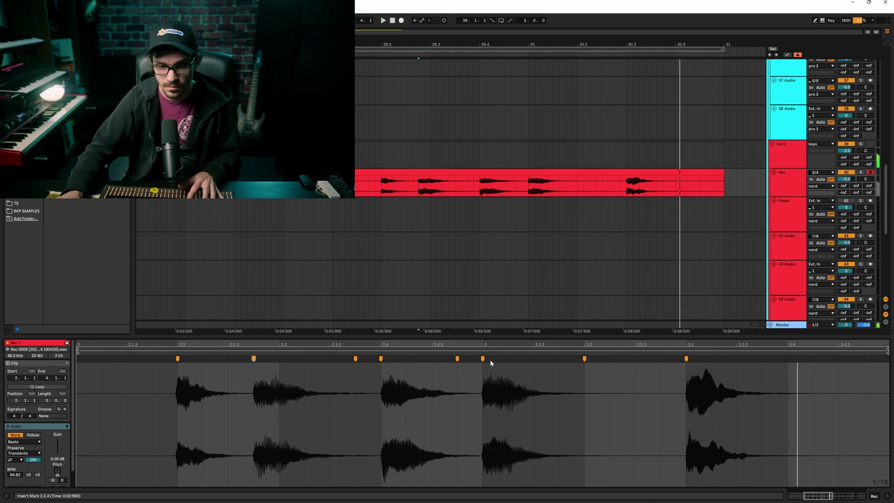
{"action": "left_click_drag", "start_coordinate": [482, 358], "coordinate": [508, 359]}
{"action": "key", "text": "space"}
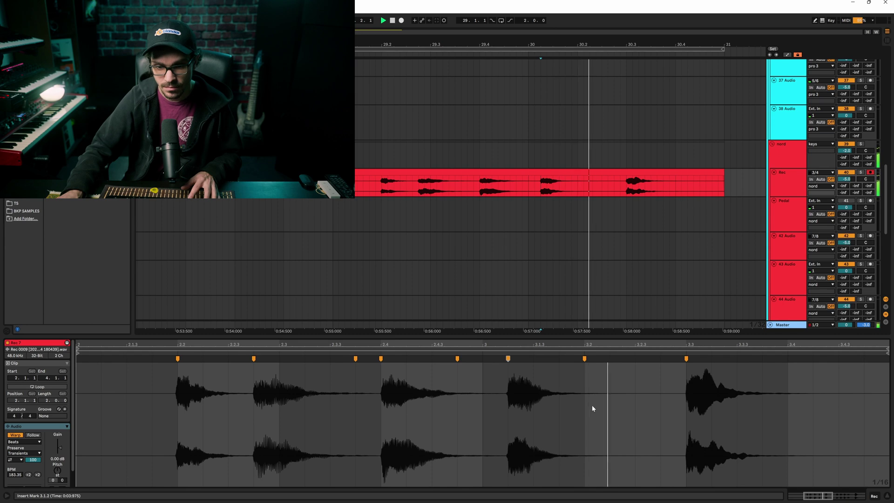
{"action": "key", "text": "space"}
{"action": "key", "text": "ctrl+z"}
{"action": "left_click", "coordinate": [29, 442]}
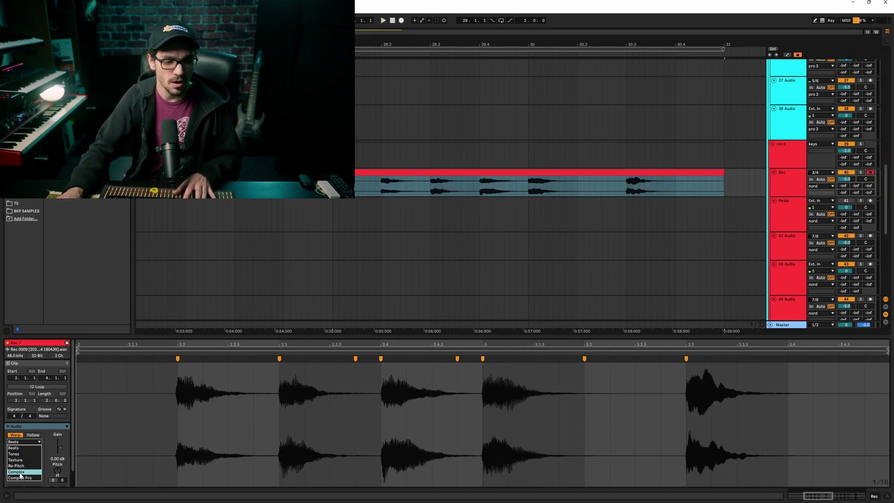
{"action": "key", "text": "Escape"}
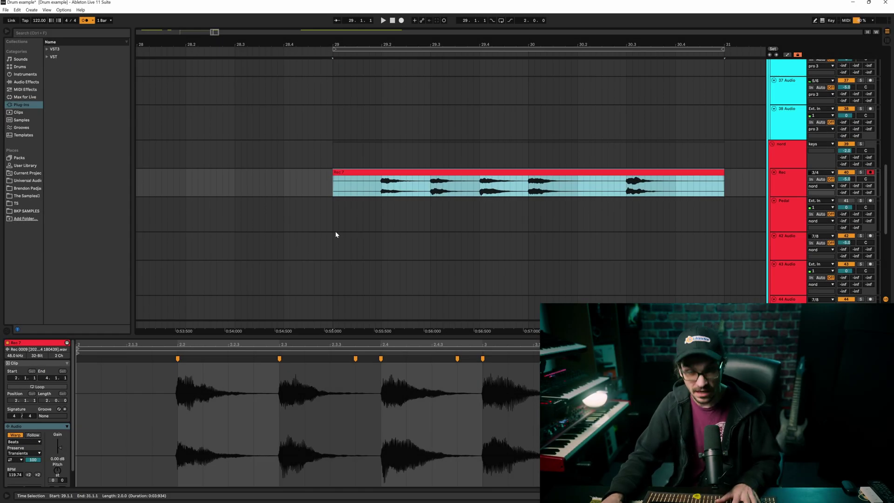
Reverse the Rec 7 clip and play it back.
{"action": "key", "text": "r"}
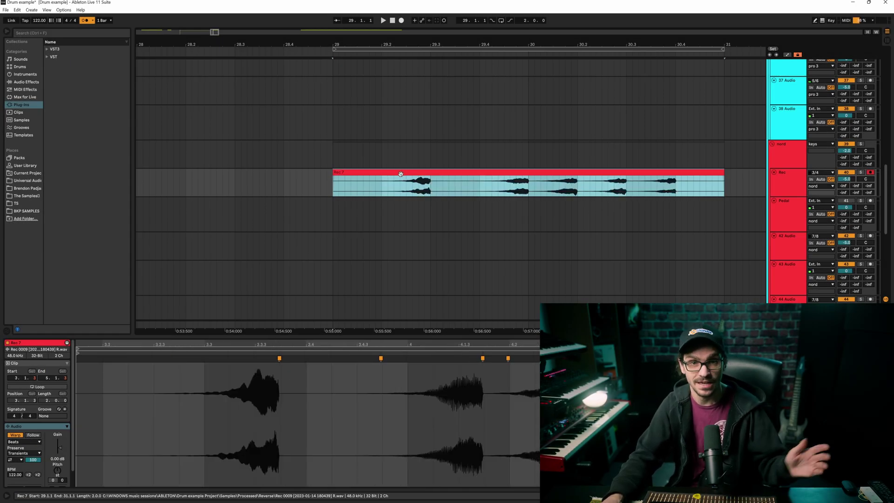
{"action": "key", "text": "space"}
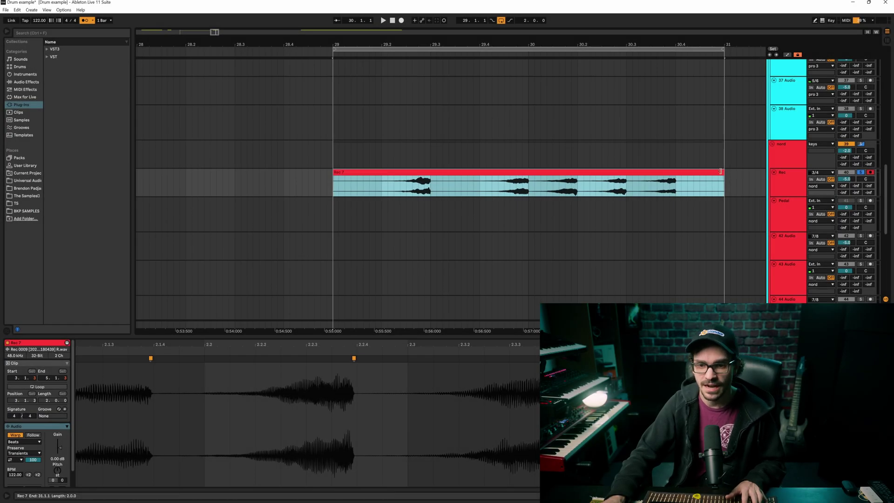
Try compressing the reversed Rec 7 clip in Beats mode so it ends at bar 30, and play it.
{"action": "left_click", "coordinate": [720, 171]}
{"action": "left_click_drag", "start_coordinate": [720, 171], "coordinate": [527, 185]}
{"action": "key", "text": "space"}
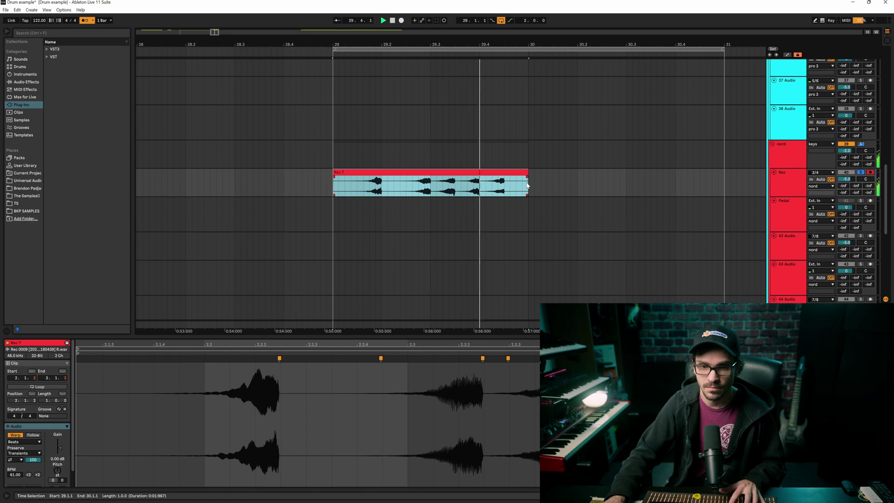
{"action": "key", "text": "ctrl+z"}
Set the Rec 7 clip's warp mode to Complex, compress the clip so it ends at bar 30, and play it.
{"action": "left_click", "coordinate": [24, 441]}
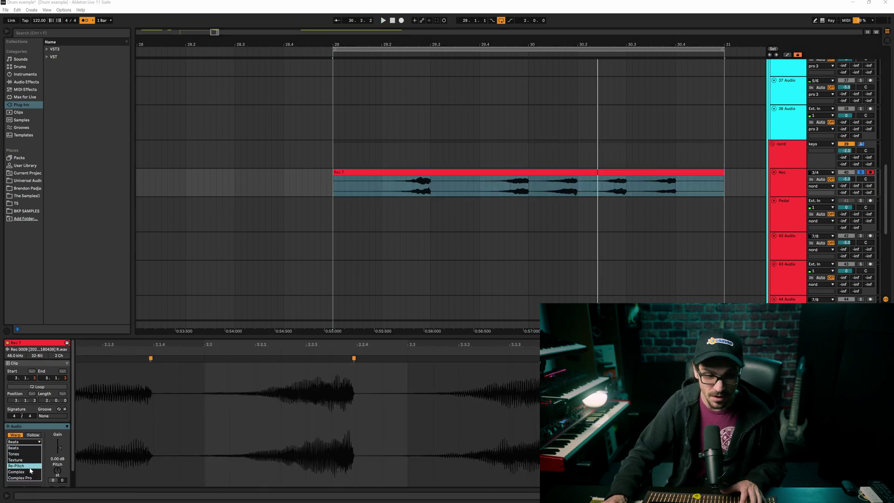
{"action": "left_click", "coordinate": [30, 472]}
{"action": "left_click_drag", "start_coordinate": [721, 171], "coordinate": [528, 174]}
{"action": "key", "text": "space"}
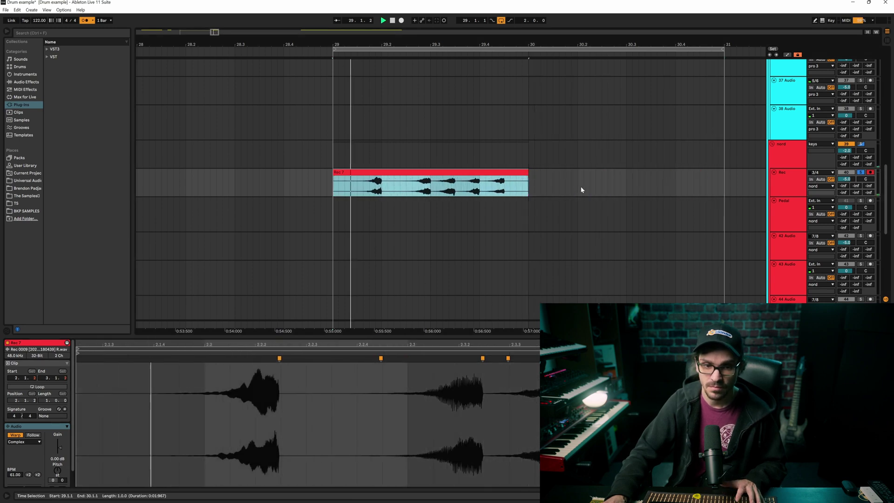
{"action": "key", "text": "space"}
Halve and double the Rec 7 clip's tempo twice in a row.
{"action": "scroll", "coordinate": [30, 461], "scroll_direction": "down", "scroll_amount": 1}
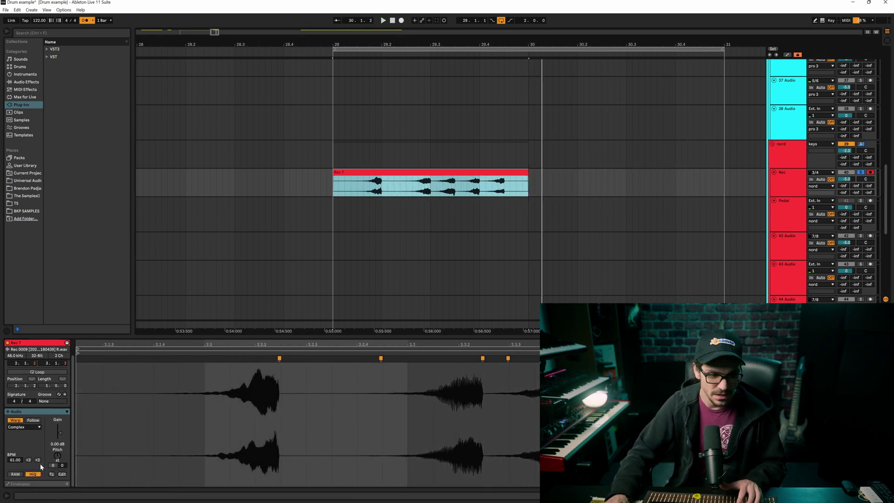
{"action": "left_click", "coordinate": [28, 460]}
{"action": "left_click", "coordinate": [38, 460]}
{"action": "left_click", "coordinate": [29, 460]}
{"action": "left_click", "coordinate": [38, 460]}
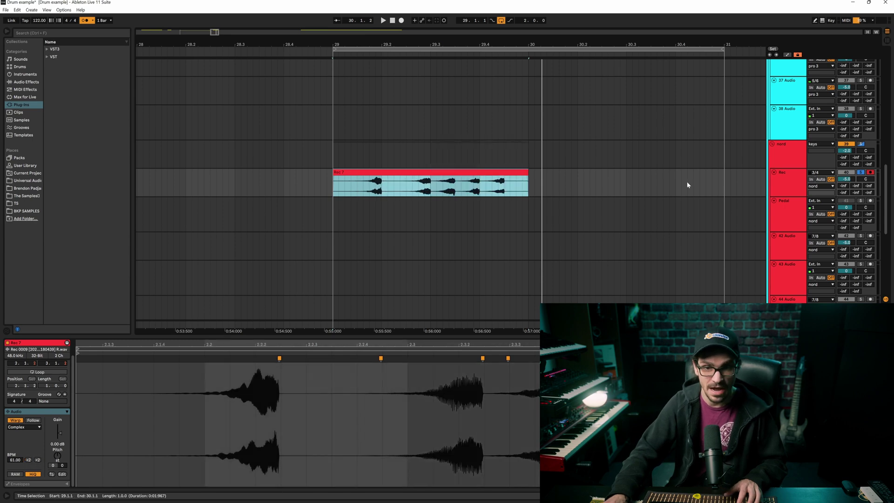
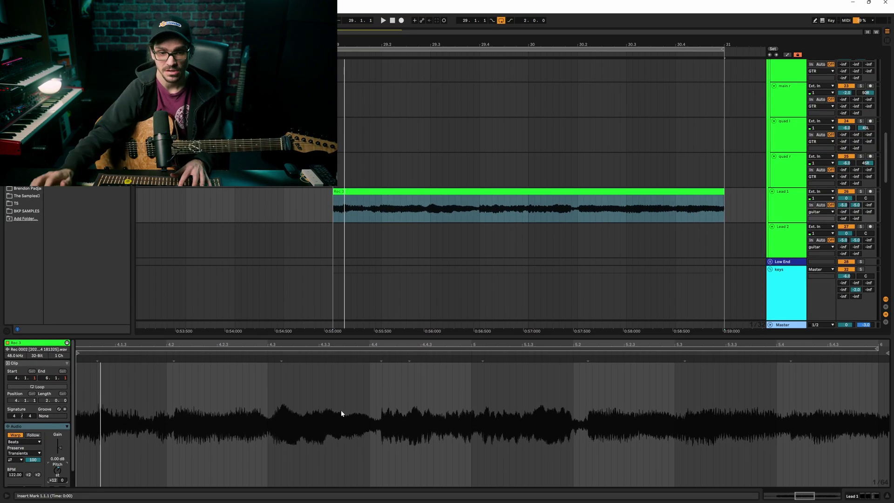
Play the Lead 1 clip from bar 29 with its pitch transposed up 12 semitones.
{"action": "left_click", "coordinate": [345, 199]}
{"action": "mouse_move", "coordinate": [334, 208]}
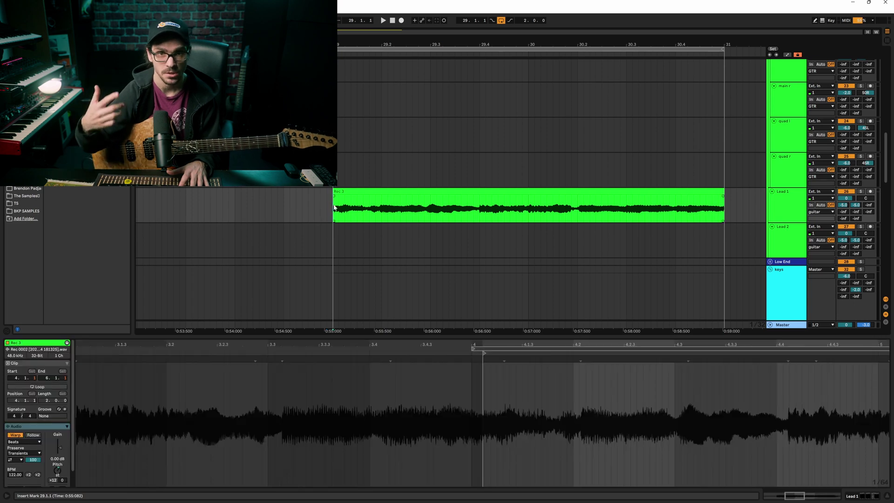
{"action": "key", "text": "space"}
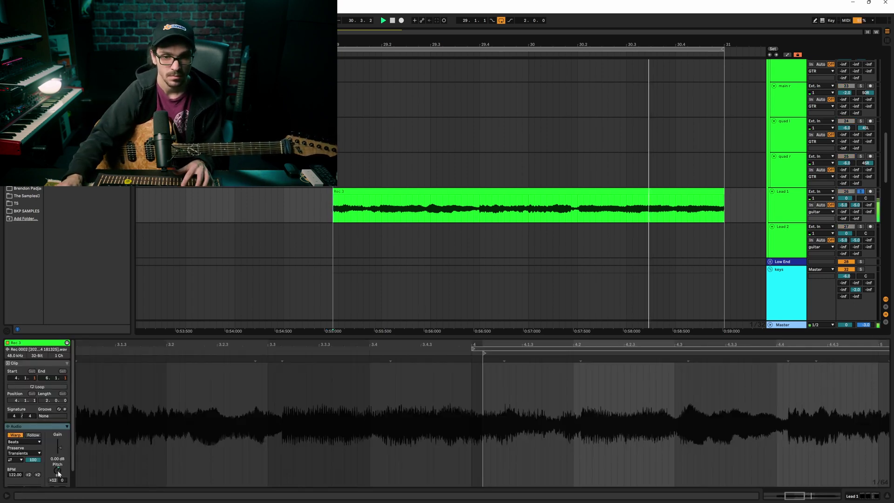
{"action": "key", "text": "space"}
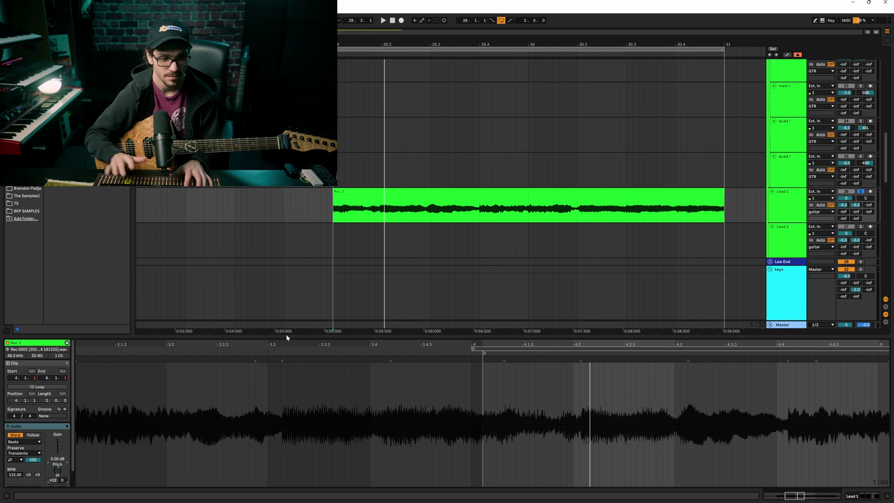
Transpose the Lead 1 clip's pitch to +24 and -12 semitones, playing it back at each setting.
{"action": "key", "text": "space"}
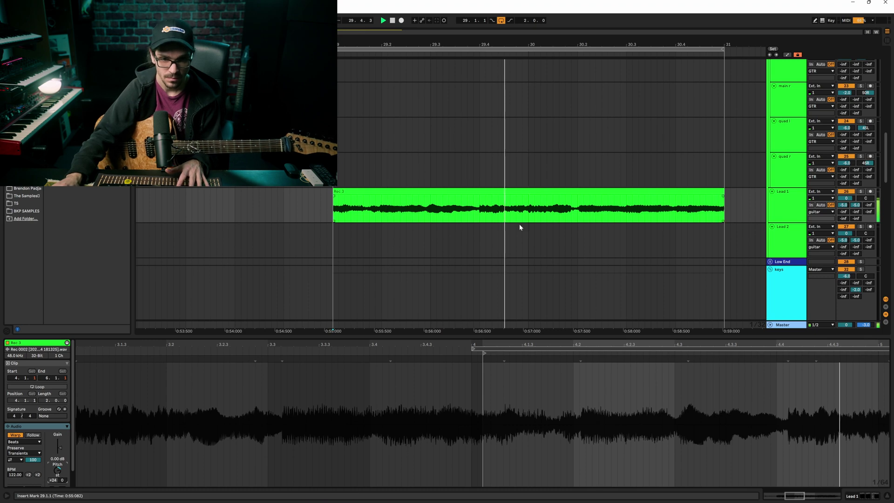
{"action": "key", "text": "space"}
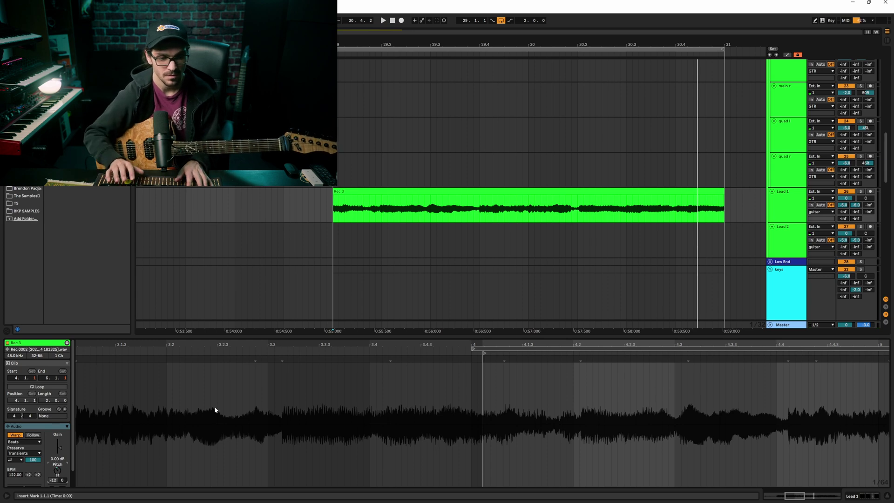
{"action": "key", "text": "space"}
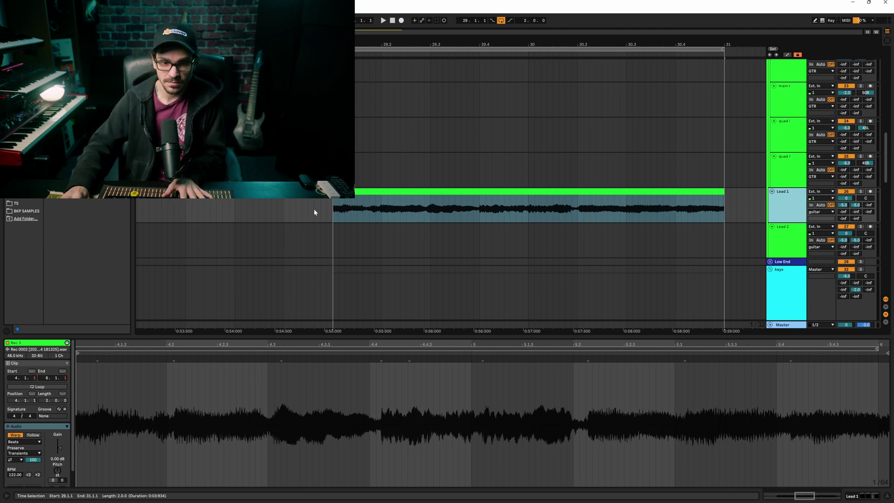
Add an audio track below Lead 1, name it resample, set its input to Resampling, and arm it for recording.
{"action": "key", "text": "ctrl+t"}
{"action": "left_click", "coordinate": [533, 255]}
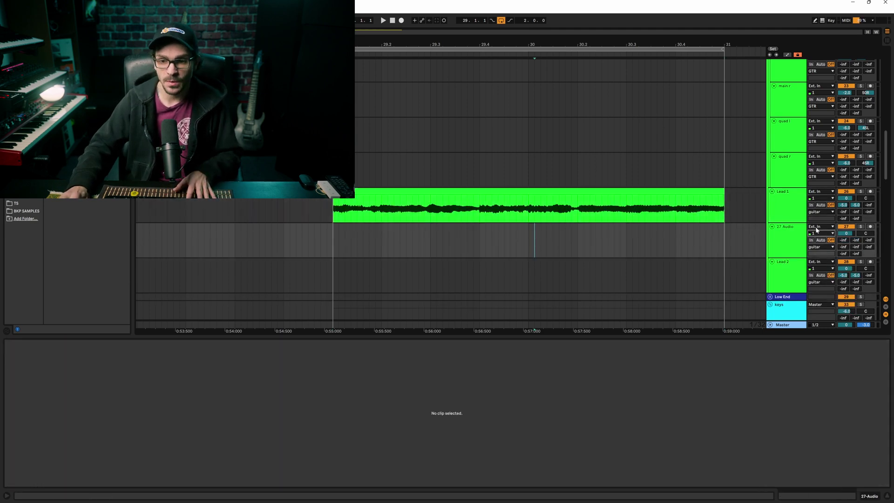
{"action": "left_click", "coordinate": [817, 229]}
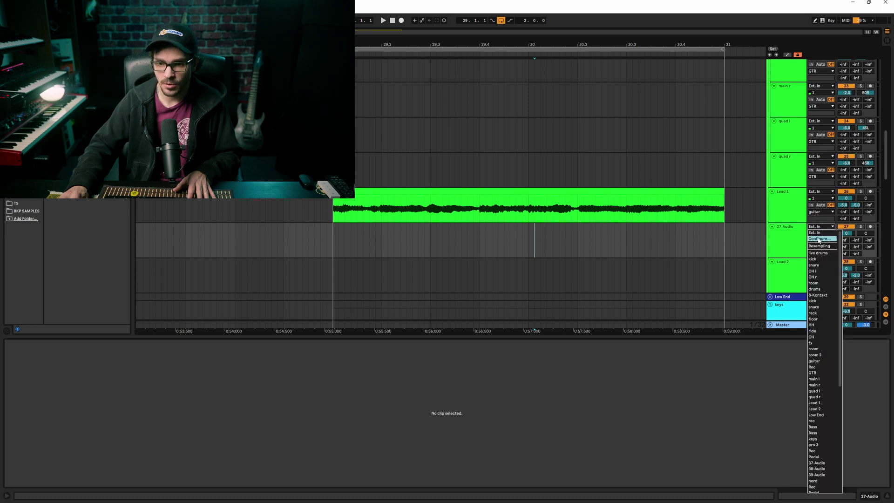
{"action": "left_click", "coordinate": [821, 245]}
{"action": "left_click", "coordinate": [874, 222]}
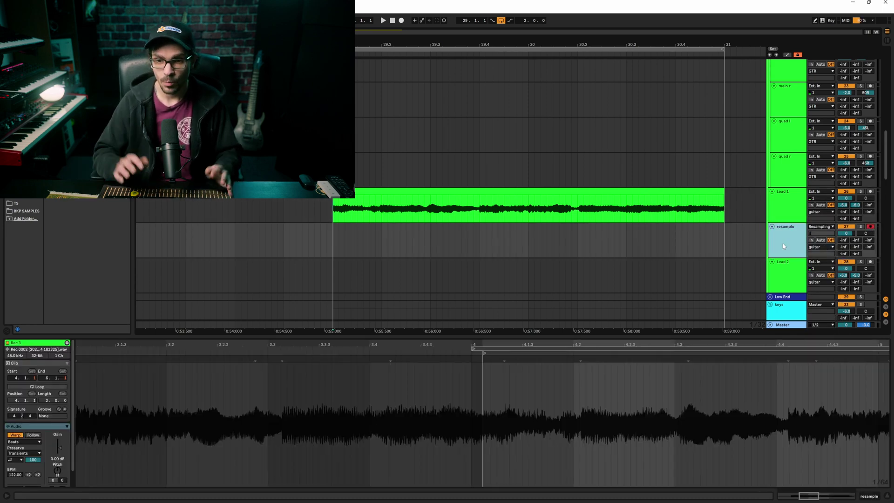
{"action": "left_click", "coordinate": [783, 243]}
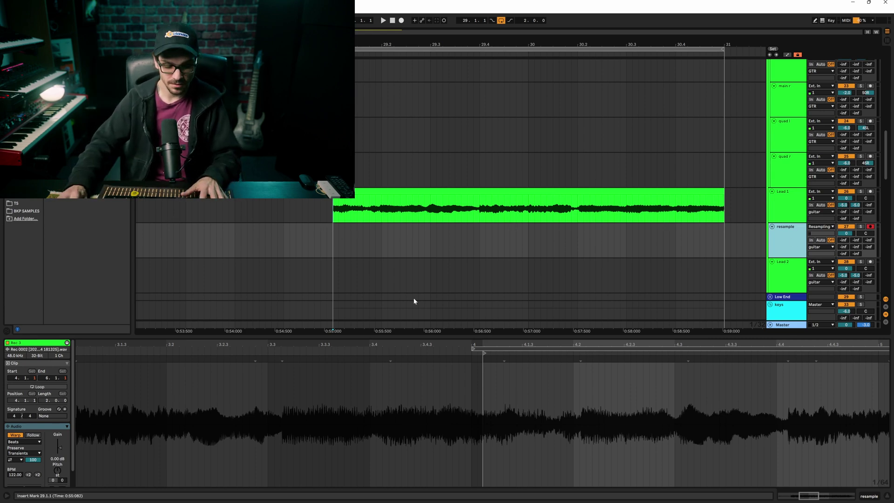
Record the full mix onto the resample track from bar 29, and play the recording back soloed.
{"action": "key", "text": "F9"}
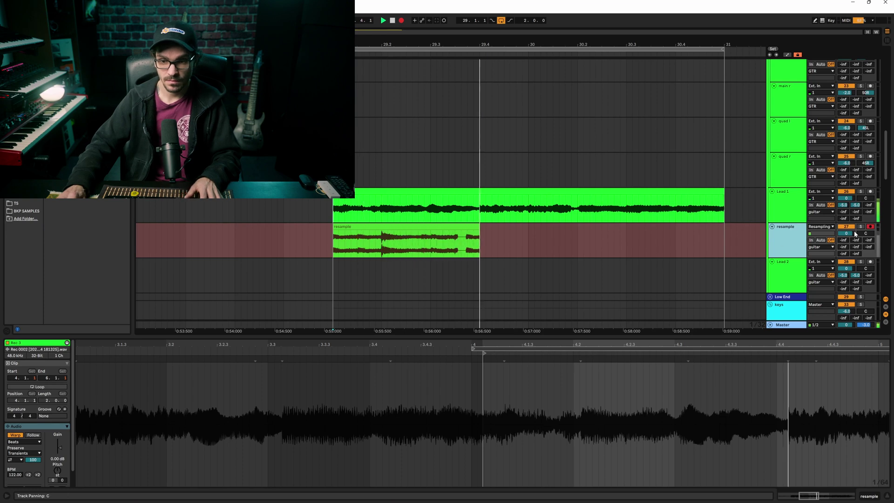
{"action": "key", "text": "F9"}
{"action": "left_click", "coordinate": [861, 226]}
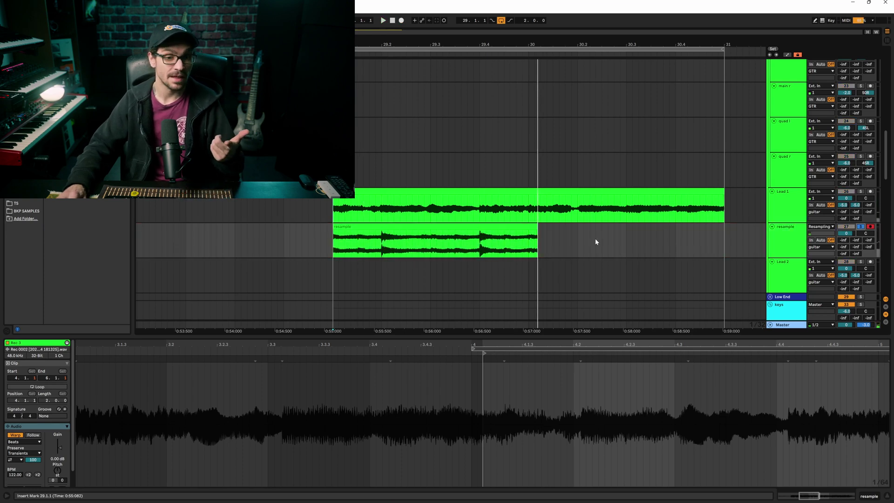
{"action": "key", "text": "space"}
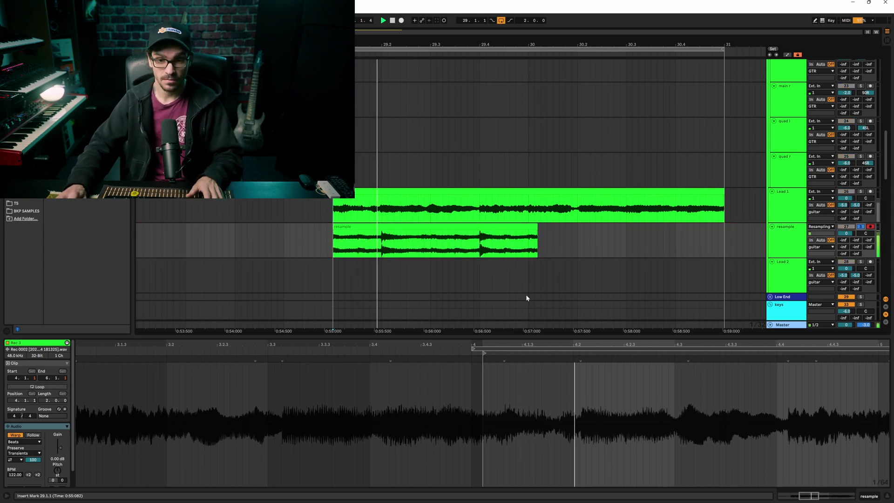
{"action": "left_click", "coordinate": [859, 226]}
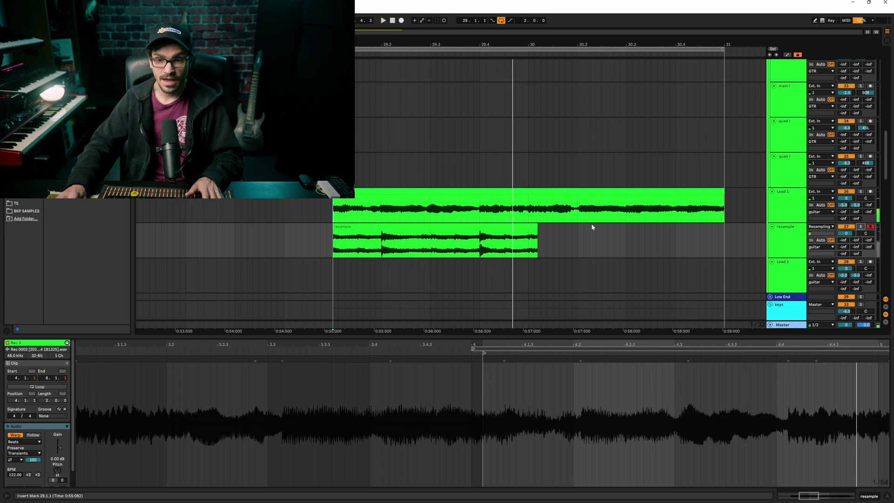
Solo Lead 1 and record it onto the resample track from bar 29 to bar 31, replacing the earlier recording.
{"action": "left_click", "coordinate": [785, 241]}
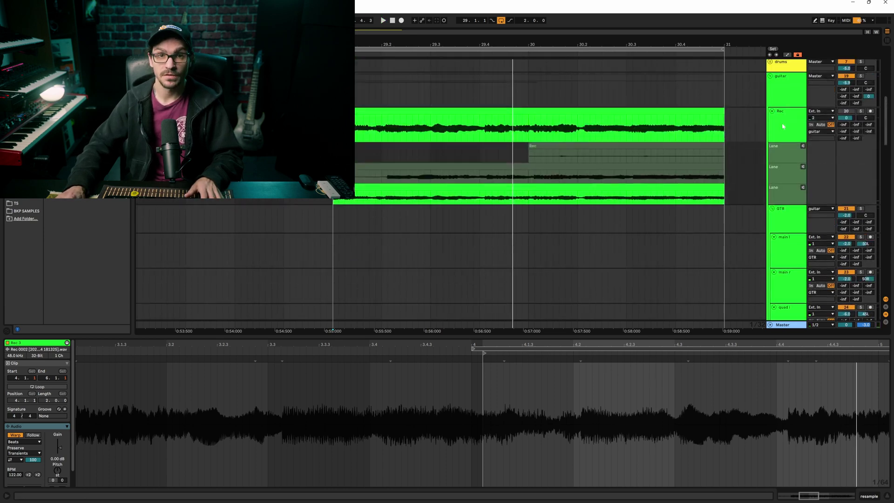
{"action": "key", "text": "Up"}
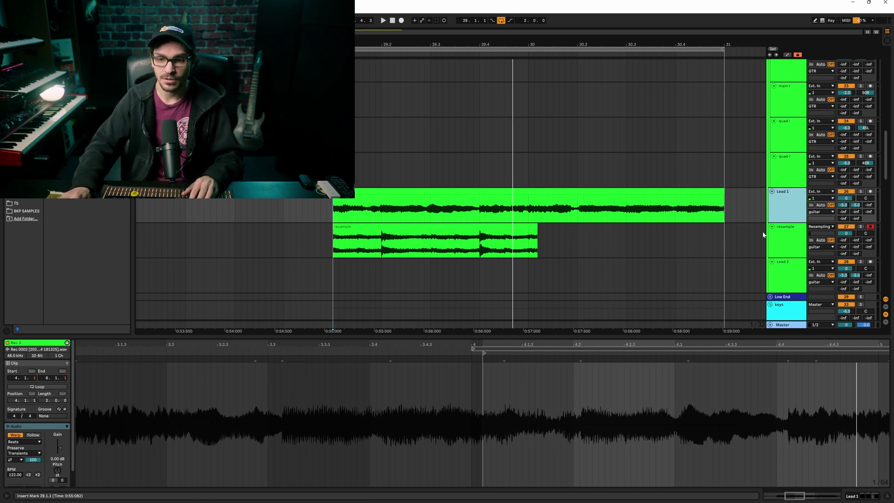
{"action": "left_click", "coordinate": [861, 192]}
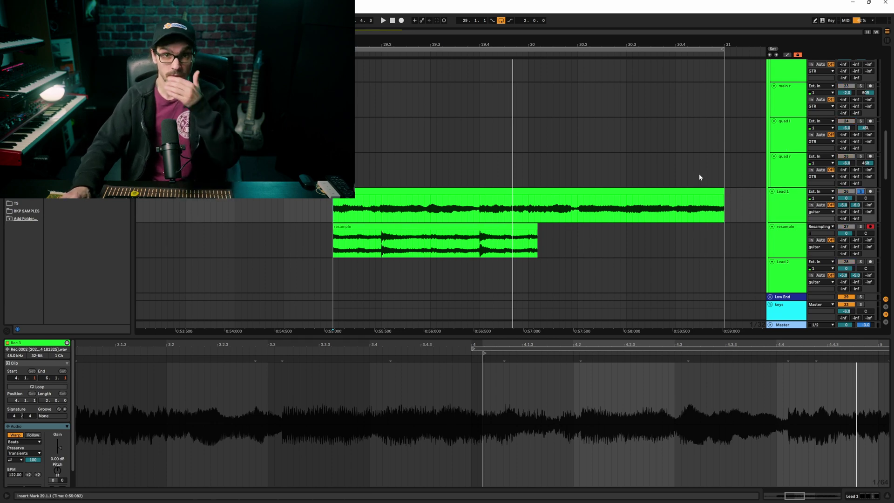
{"action": "key", "text": "F9"}
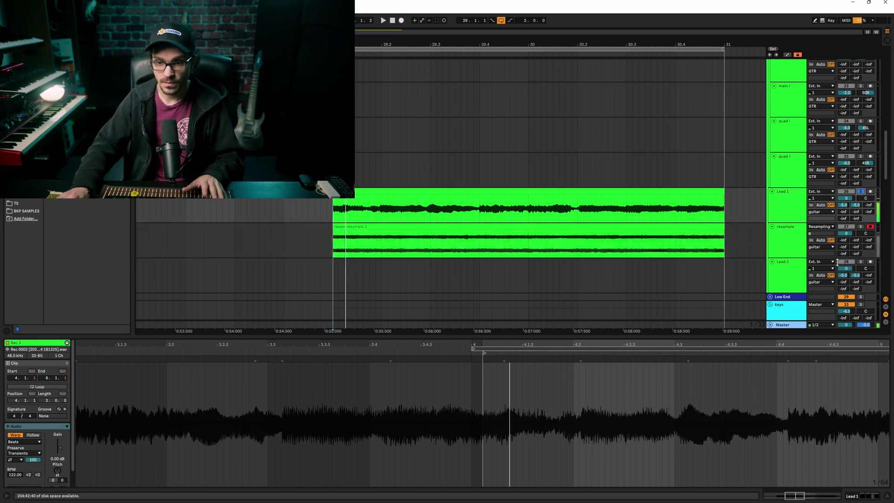
Display the Lead 1 track's device chain and reduce the height of the detail area.
{"action": "left_click", "coordinate": [795, 194]}
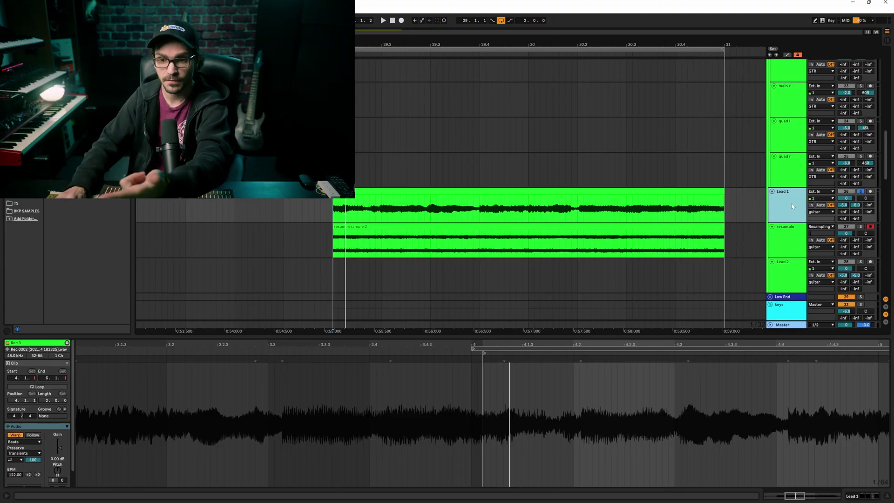
{"action": "left_click_drag", "start_coordinate": [55, 337], "coordinate": [55, 408]}
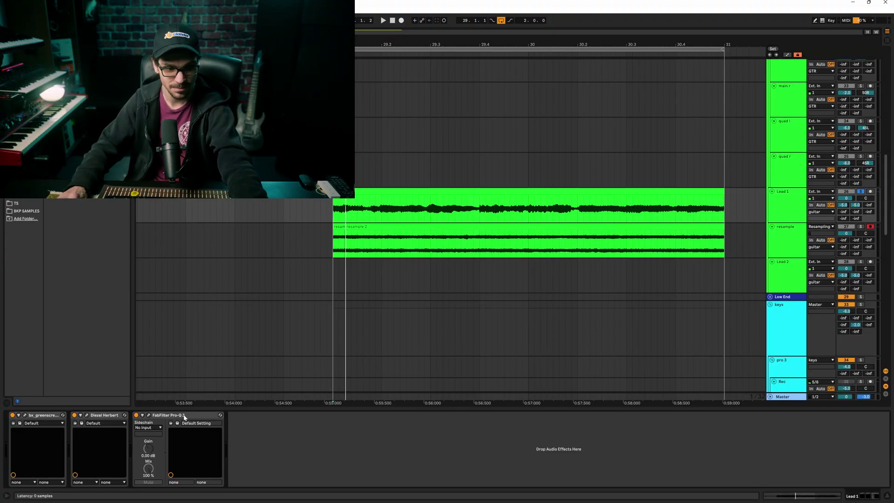
Insert a MIDI track below Lead 2 and load the Simpler instrument onto it.
{"action": "left_click", "coordinate": [788, 243]}
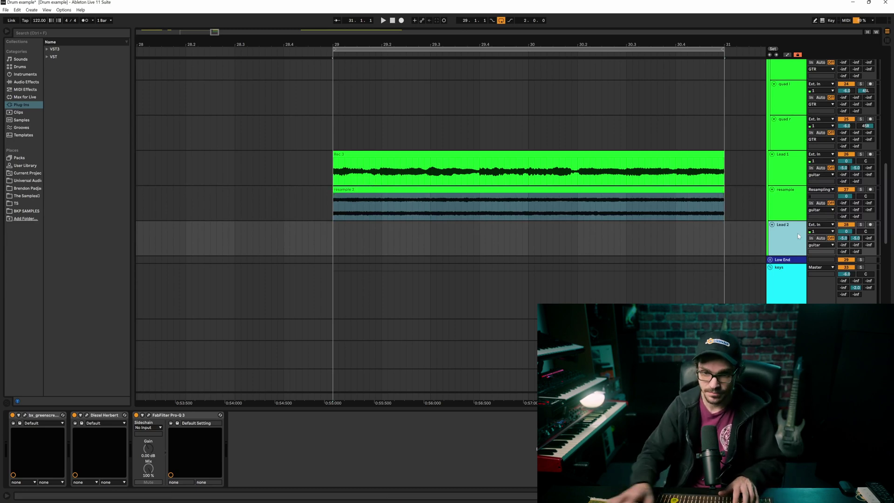
{"action": "key", "text": "ctrl+shift+t"}
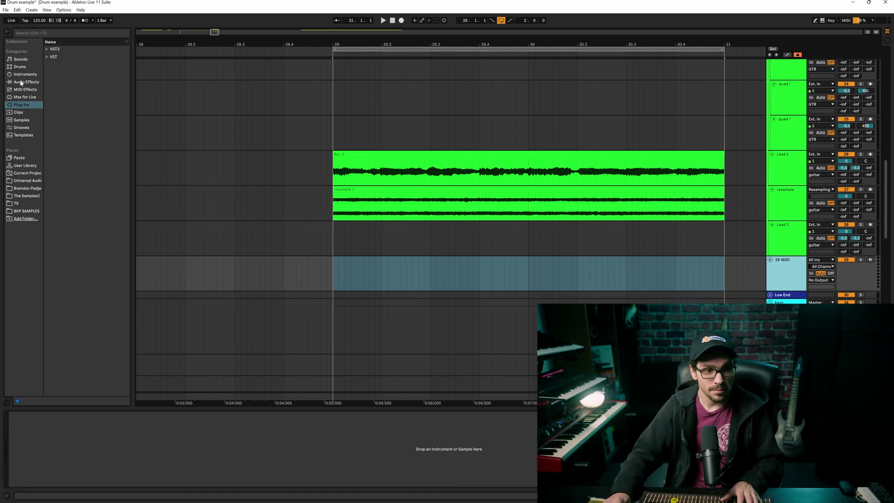
{"action": "left_click", "coordinate": [25, 75]}
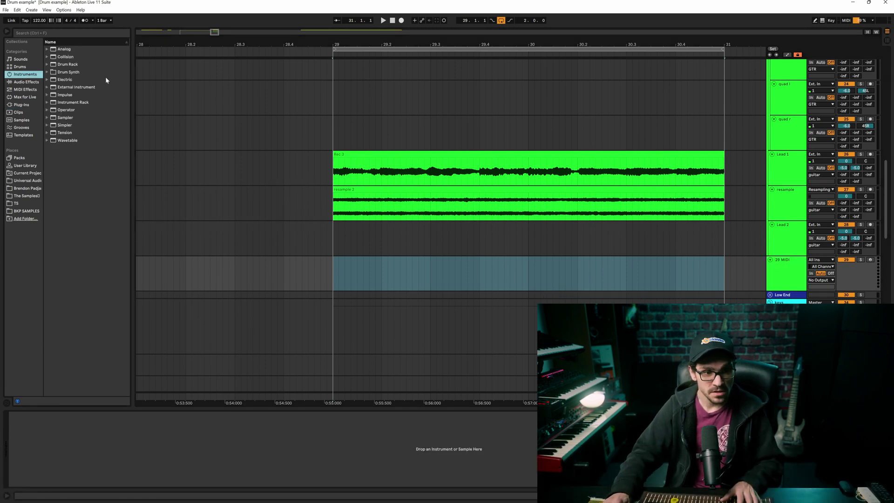
{"action": "left_click", "coordinate": [65, 126]}
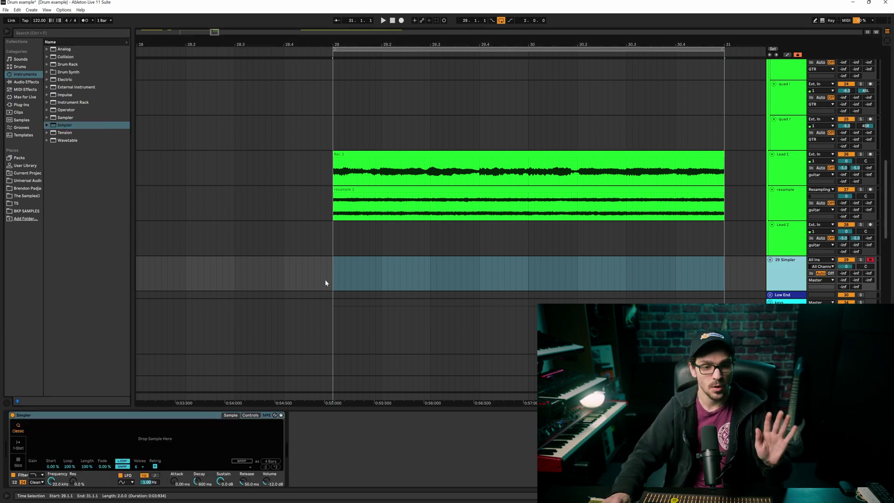
Try to place the Simpler instrument on an audio track.
{"action": "left_click", "coordinate": [70, 125]}
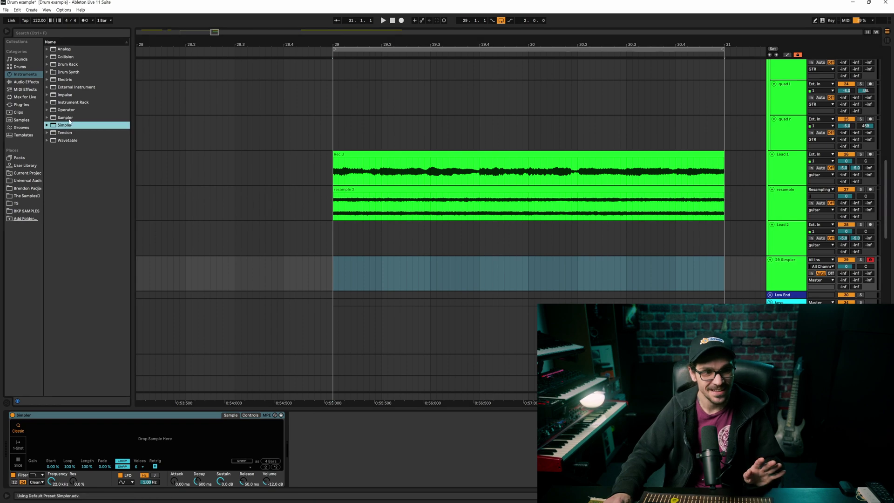
{"action": "left_click_drag", "start_coordinate": [64, 127], "coordinate": [320, 182]}
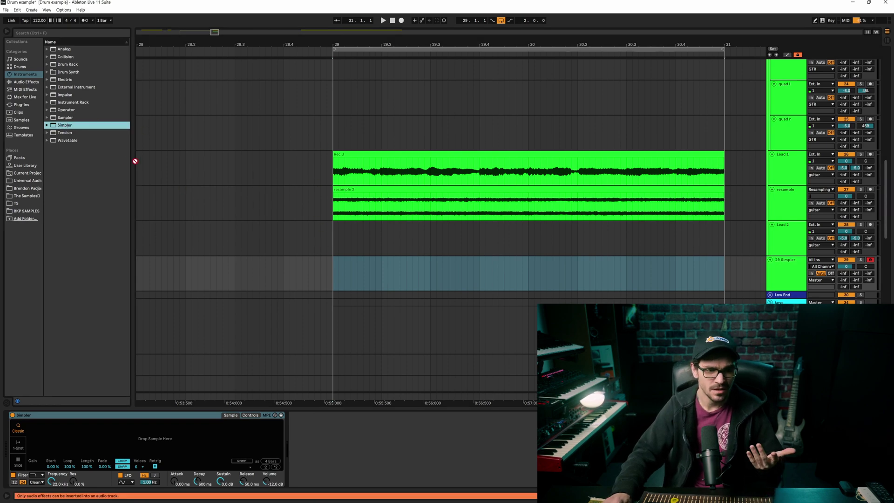
{"action": "left_click_drag", "start_coordinate": [137, 161], "coordinate": [105, 169]}
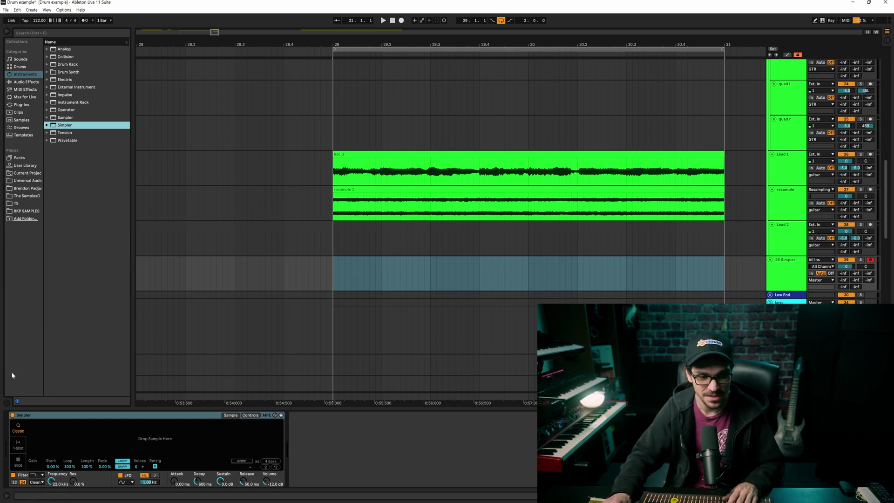
Play the resample 2 clip from bar 29 with its track soloed, and remove the solo.
{"action": "left_click", "coordinate": [358, 191]}
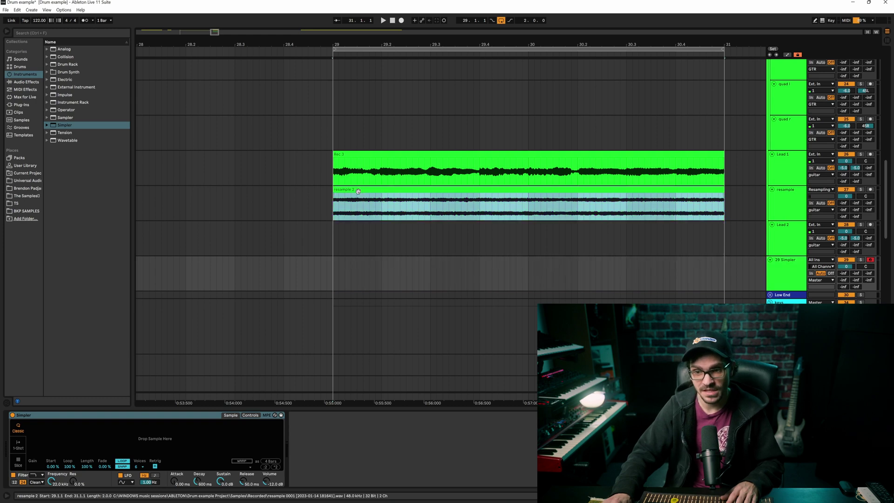
{"action": "left_click", "coordinate": [860, 191]}
{"action": "key", "text": "space"}
{"action": "left_click", "coordinate": [860, 191]}
Load the resample 2 clip as the sample in the new MIDI track's Simpler.
{"action": "left_click", "coordinate": [803, 277]}
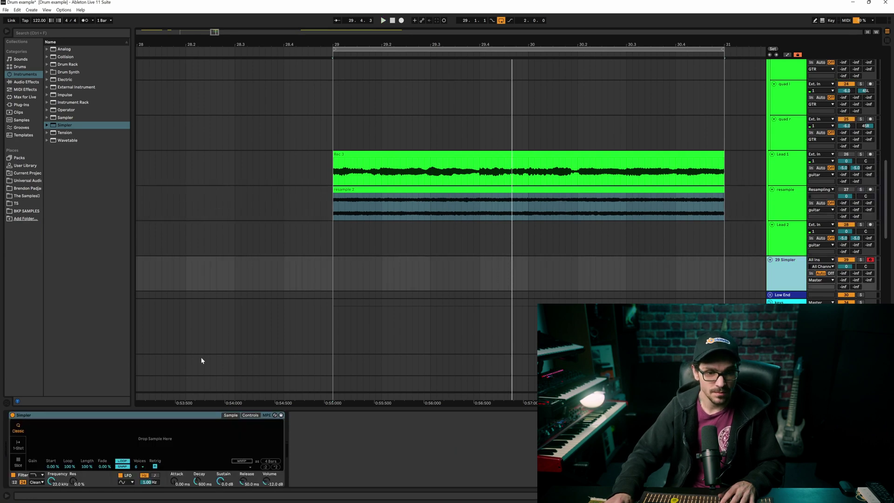
{"action": "left_click", "coordinate": [411, 191]}
{"action": "left_click_drag", "start_coordinate": [410, 198], "coordinate": [131, 445]}
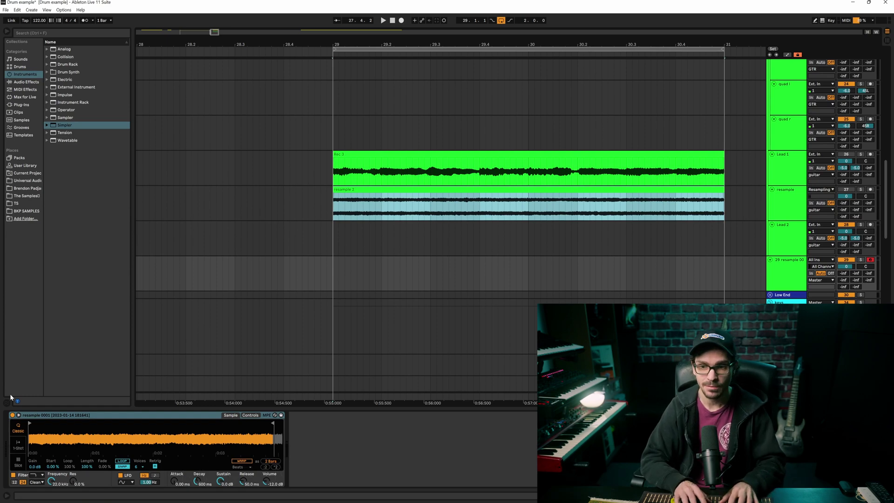
Enable the computer MIDI keyboard, play the loaded sample with it, and toggle Simpler's loop.
{"action": "key", "text": "m"}
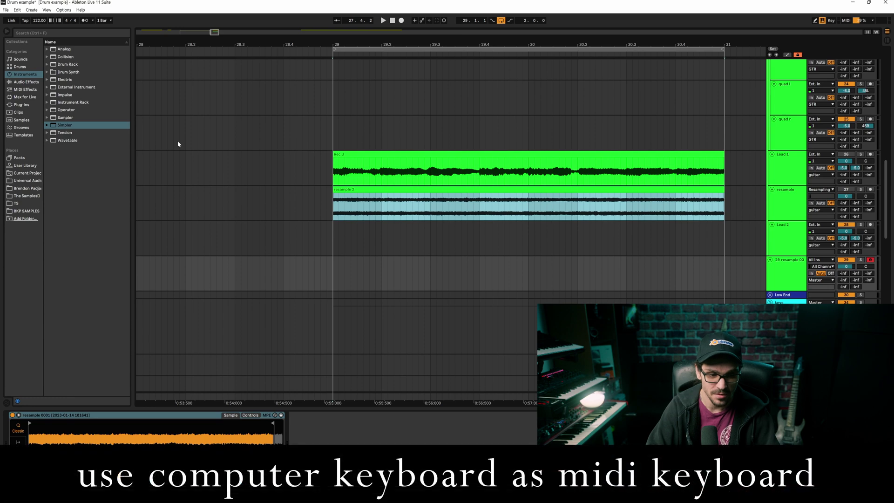
{"action": "key", "text": "a"}
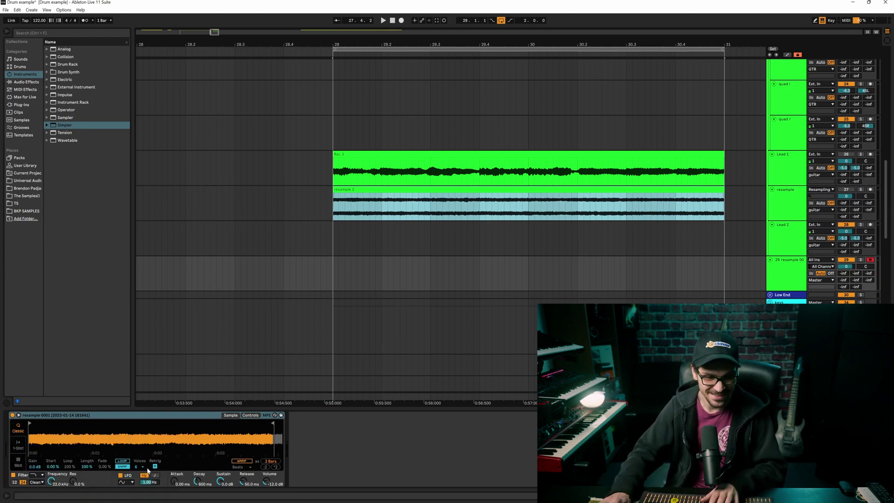
{"action": "left_click", "coordinate": [121, 461]}
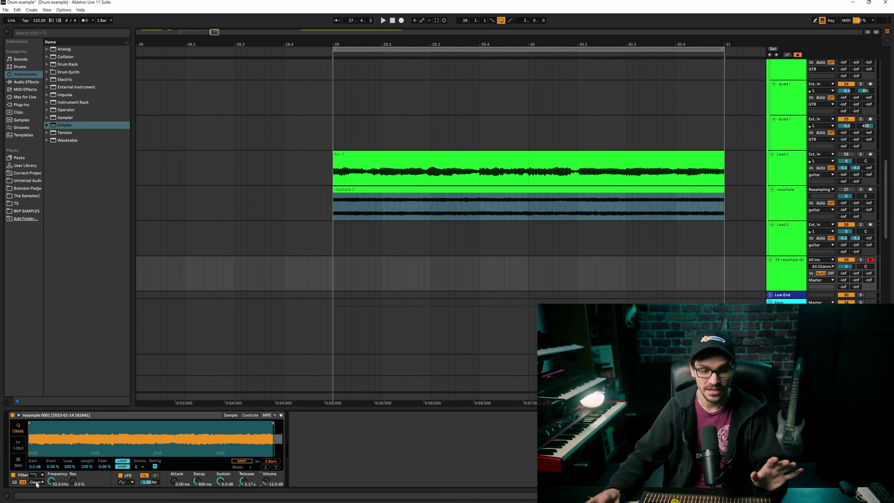
Switch Simpler to Slice mode and play the slices repeatedly with the computer MIDI keyboard.
{"action": "left_click", "coordinate": [18, 461]}
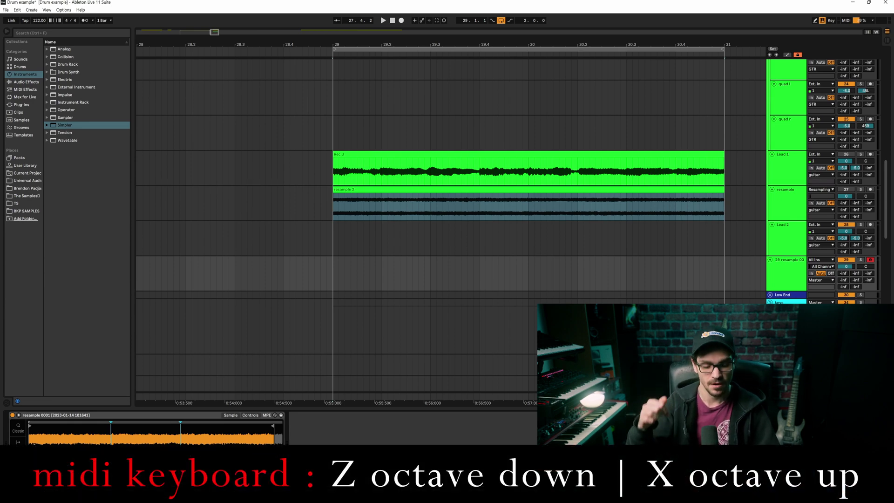
{"action": "key", "text": "a"}
{"action": "key", "text": "w"}
{"action": "key", "text": "s"}
{"action": "key", "text": "a"}
{"action": "key", "text": "w"}
{"action": "key", "text": "s"}
{"action": "key", "text": "a"}
{"action": "key", "text": "w"}
{"action": "key", "text": "s"}
{"action": "key", "text": "space"}
{"action": "key", "text": "space"}
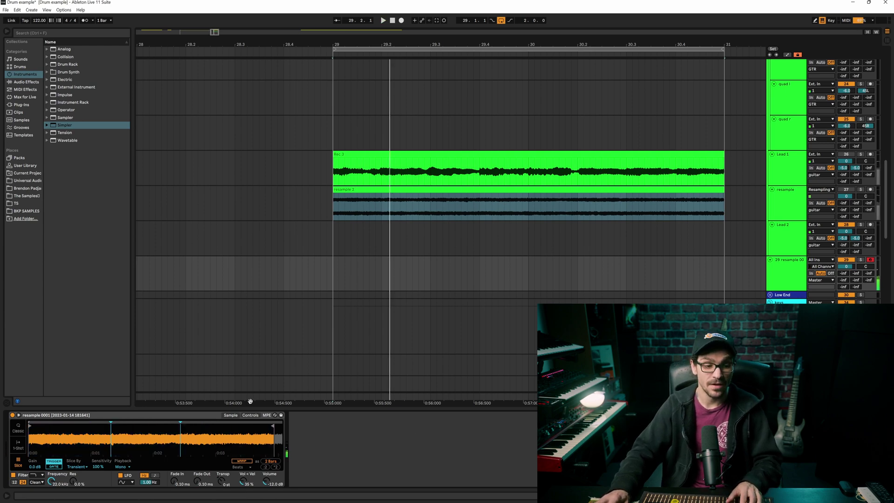
{"action": "key", "text": "a"}
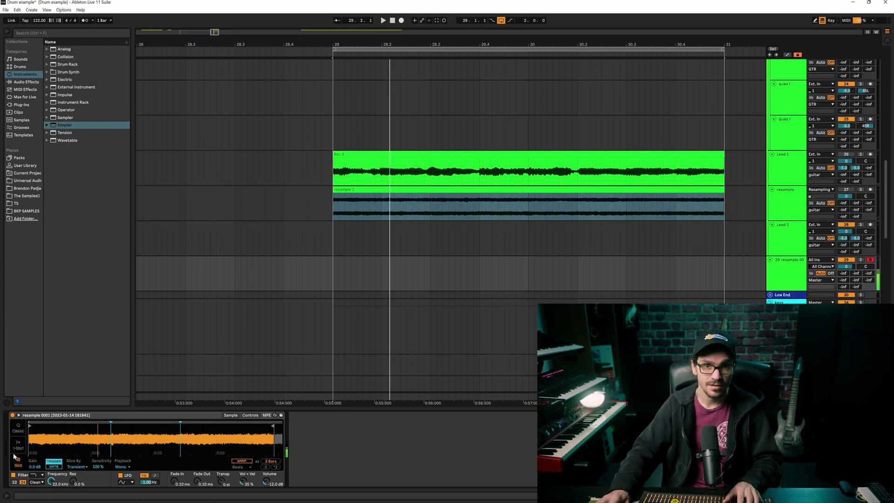
Add three manual slices between the existing ones in Simpler's sample and play a pattern with the slices.
{"action": "key", "text": "a"}
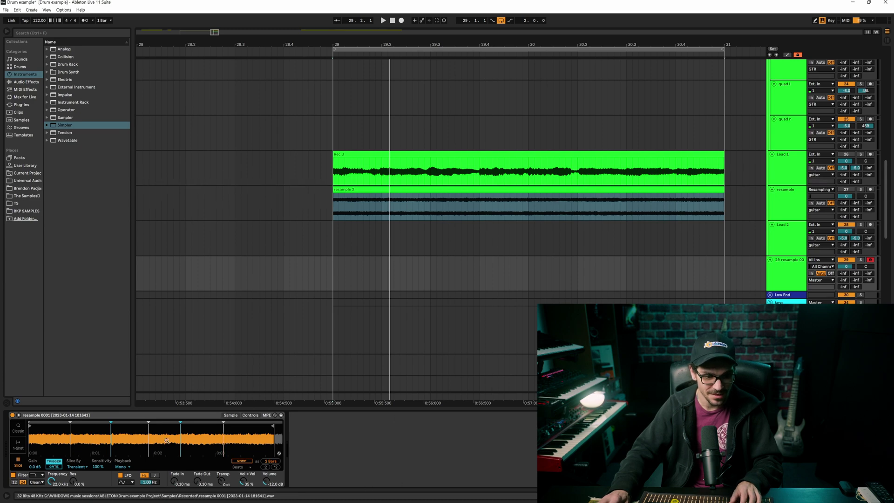
{"action": "key", "text": "a"}
{"action": "key", "text": "s"}
{"action": "key", "text": "a"}
{"action": "key", "text": "a"}
{"action": "key", "text": "w"}
{"action": "key", "text": "s"}
{"action": "key", "text": "d"}
{"action": "key", "text": "a"}
{"action": "key", "text": "w"}
{"action": "key", "text": "s"}
{"action": "key", "text": "d"}
{"action": "key", "text": "a"}
{"action": "key", "text": "w"}
{"action": "key", "text": "s"}
{"action": "key", "text": "e"}
{"action": "key", "text": "d"}
{"action": "key", "text": "e"}
{"action": "key", "text": "s"}
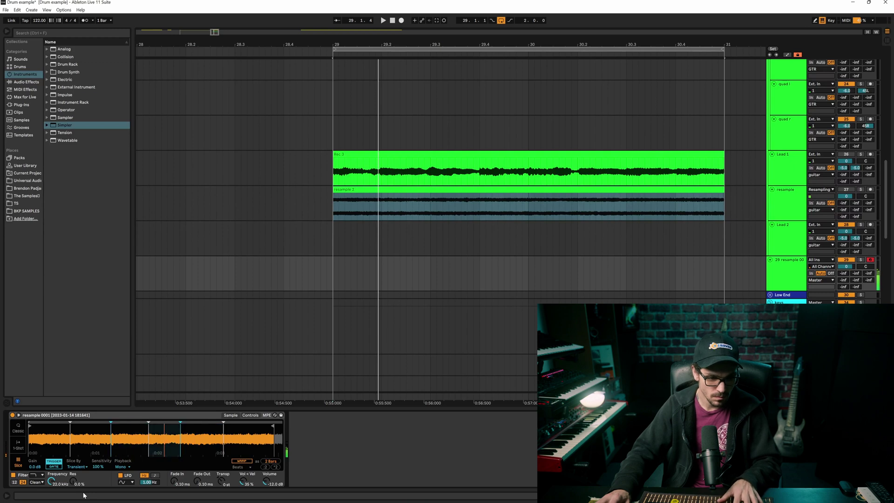
{"action": "key", "text": "e"}
{"action": "left_click", "coordinate": [385, 201]}
{"action": "left_click", "coordinate": [279, 205]}
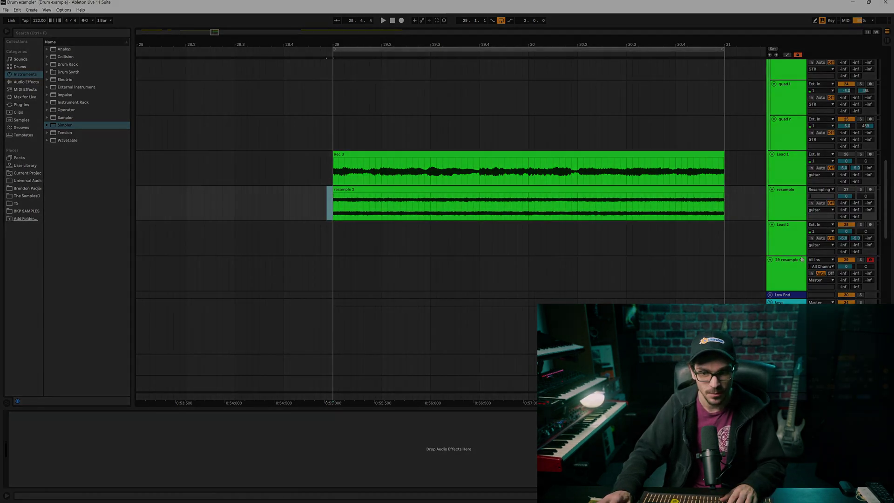
{"action": "left_click", "coordinate": [790, 280]}
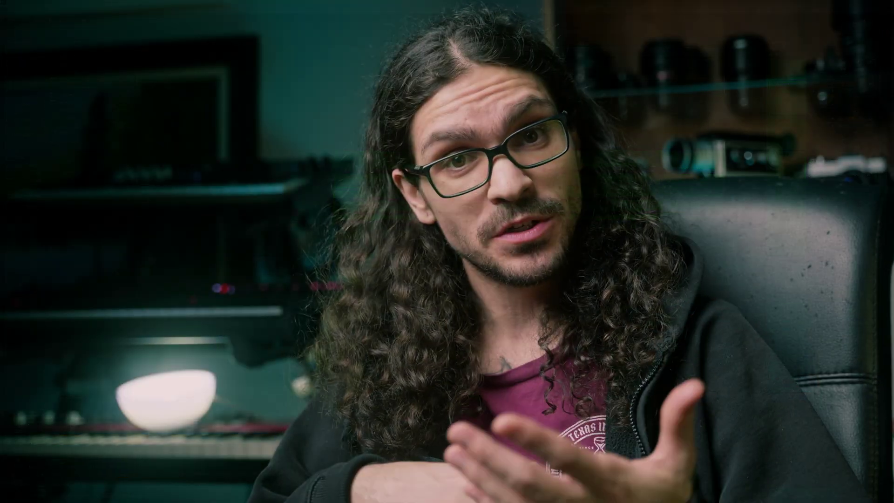